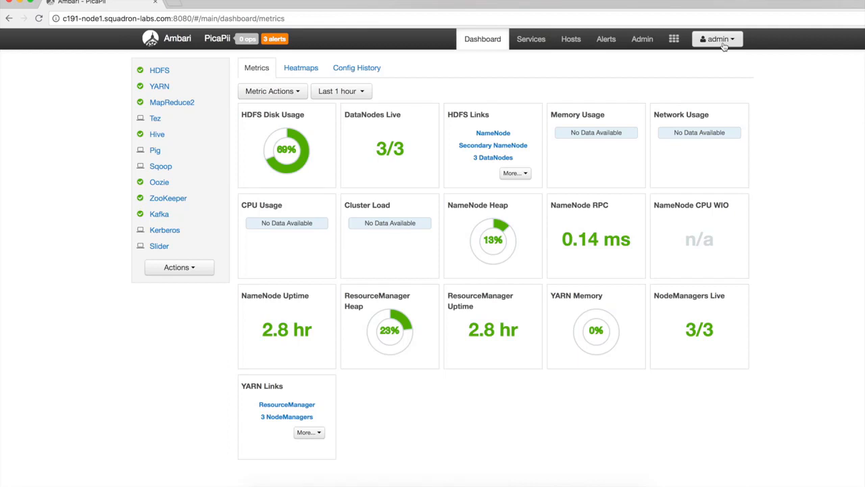
Open the Users list in the Manage Ambari administration area.
left_click(723, 43)
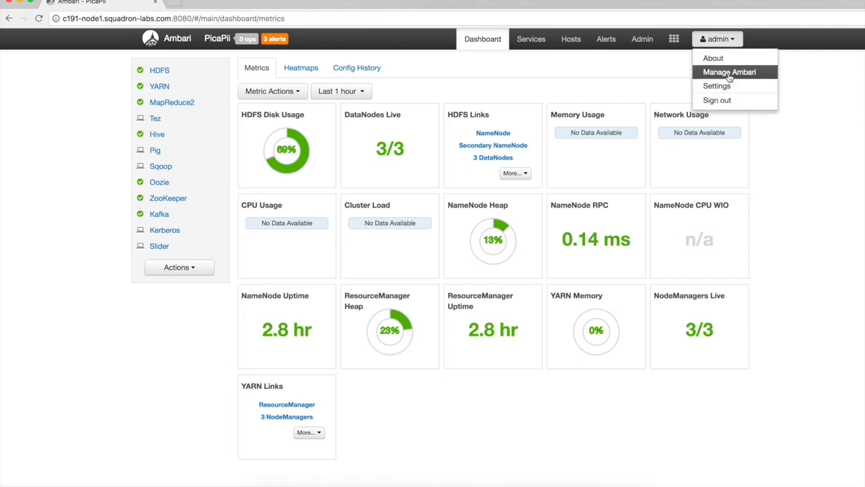
left_click(729, 73)
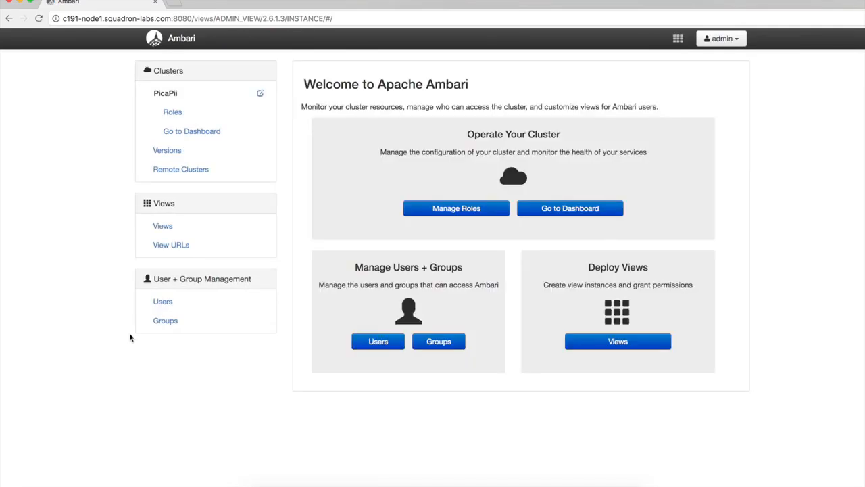
left_click(170, 305)
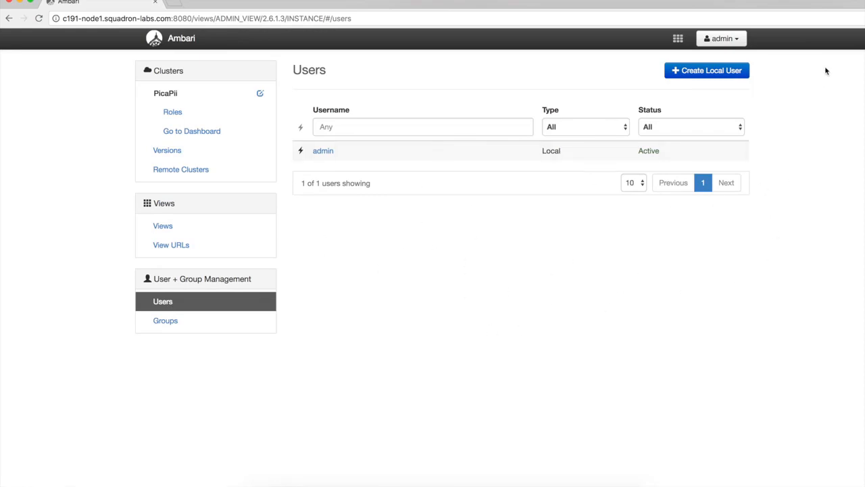
Open the browser's Developer Tools to monitor the network requests of the Users page.
left_click(864, 18)
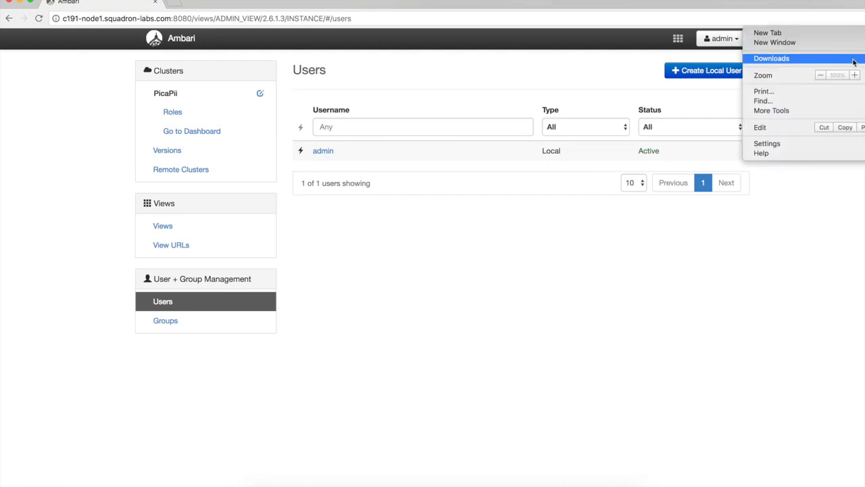
mouse_move(792, 111)
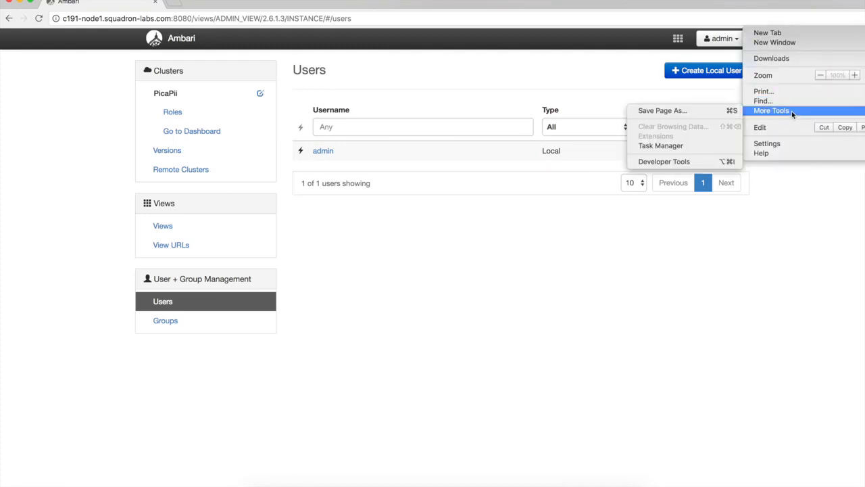
left_click(709, 165)
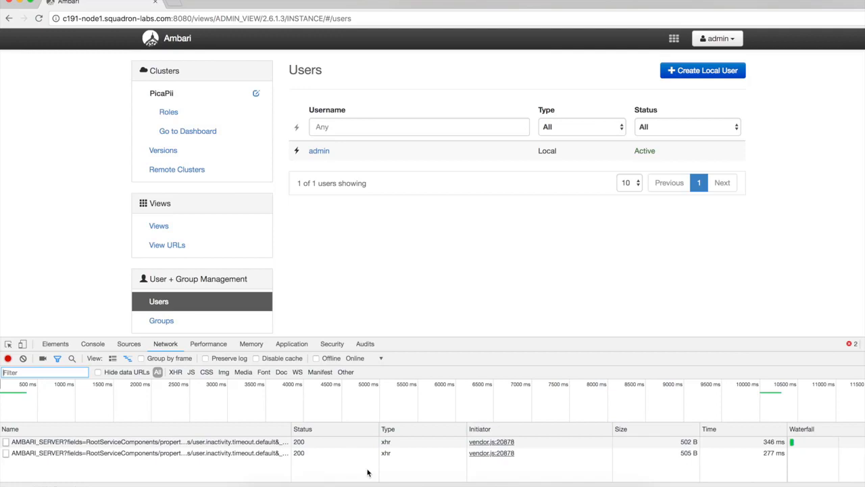
left_click(350, 469)
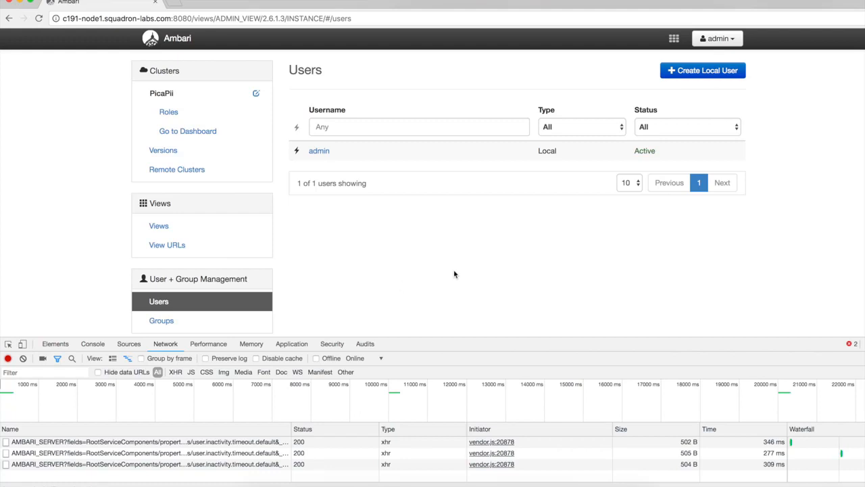
Start a new local user and fill in the username, account password and password confirmation.
left_click(711, 70)
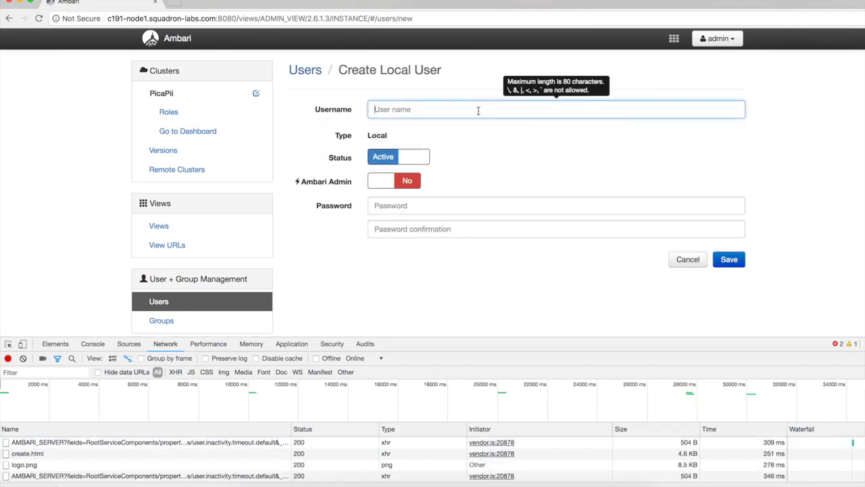
type("nisha")
left_click(427, 200)
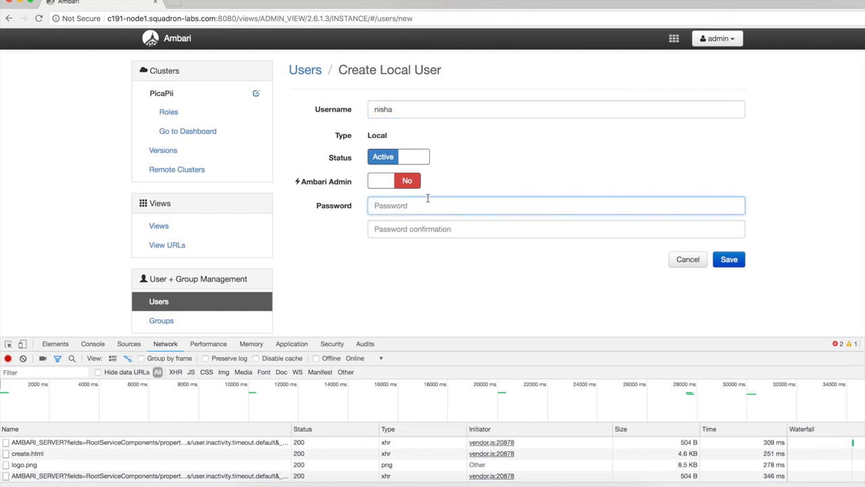
left_click(425, 229)
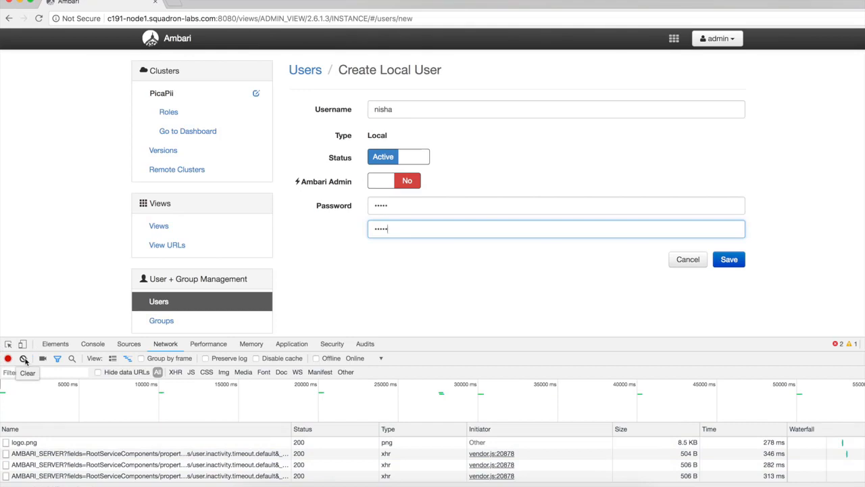
Clear the recorded network log and save the new local user.
left_click(23, 359)
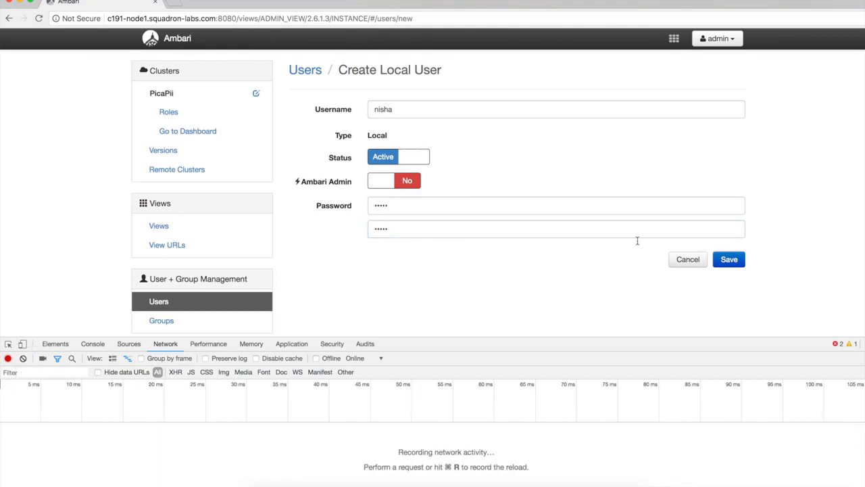
left_click(740, 263)
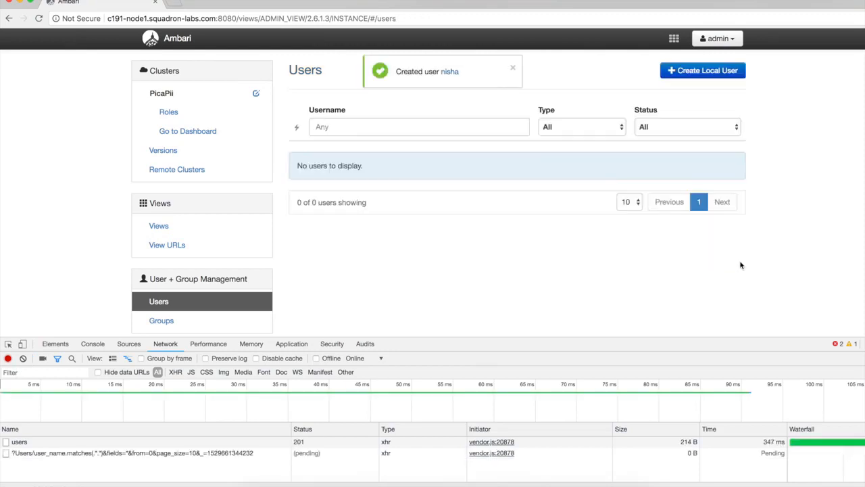
Show the headers of the users request in an enlarged Developer Tools pane and load its request URL in a new browser tab.
left_click(19, 443)
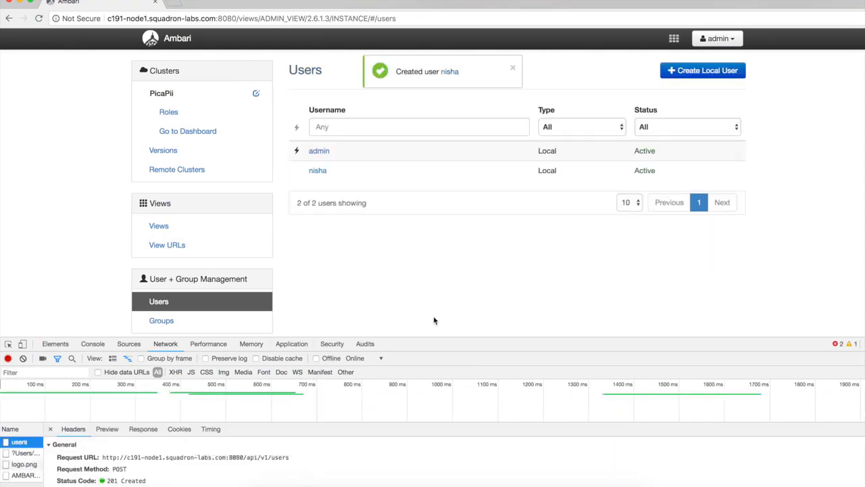
left_click_drag(427, 336, 412, 201)
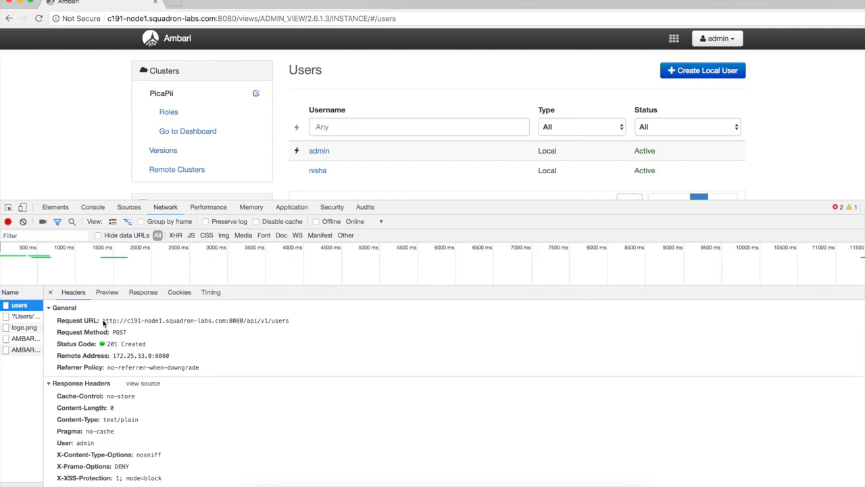
left_click_drag(102, 321, 291, 323)
key("super+c")
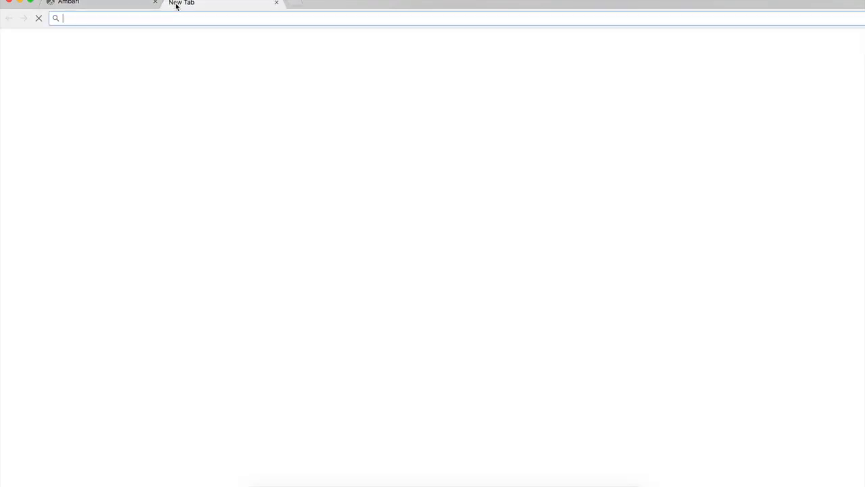
left_click(178, 4)
key("super+v")
key("Return")
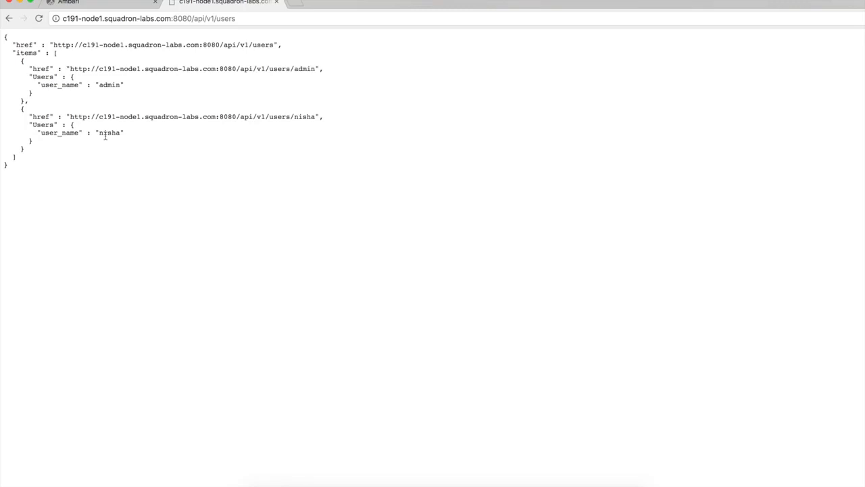
Copy the users request's URL from the Ambari page's Developer Tools into the curl notes in Sublime Text on its own line.
left_click(94, 2)
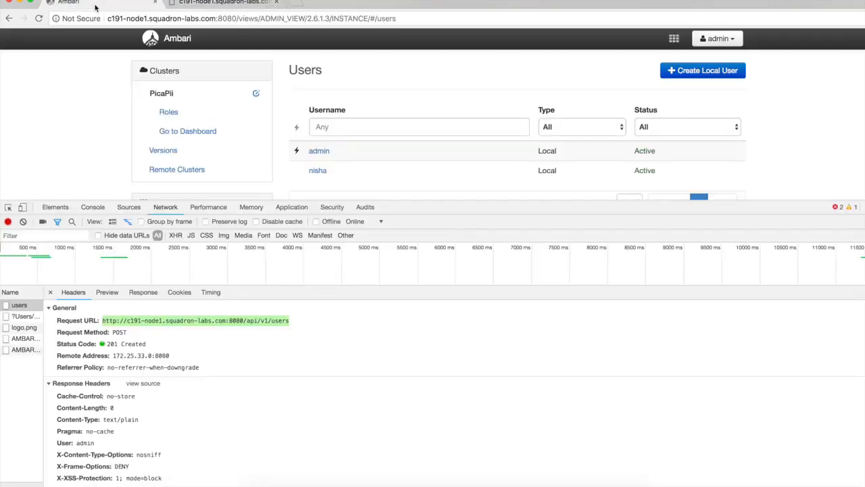
left_click(227, 349)
left_click_drag(103, 320, 294, 321)
key("super+c")
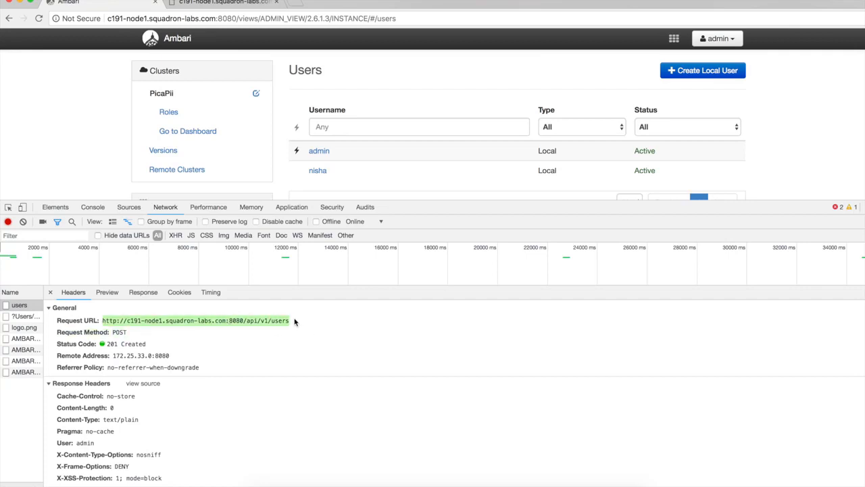
left_click(483, 478)
key("super+v")
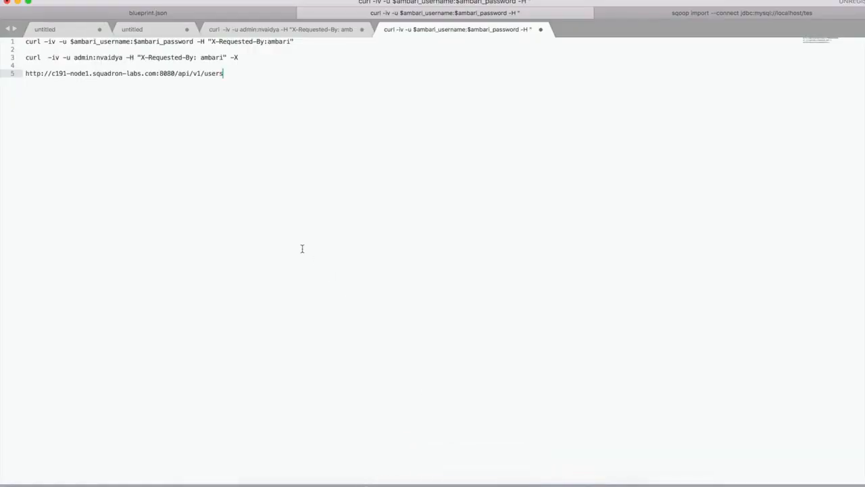
key("Return")
Copy the request method POST from the users request in Chrome onto the line below the URL in Sublime Text.
key("super+Tab")
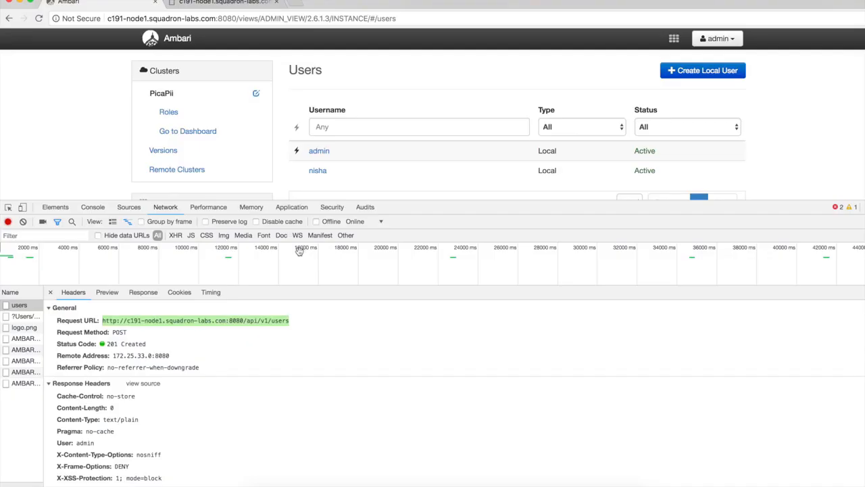
double_click(121, 332)
key("super+c")
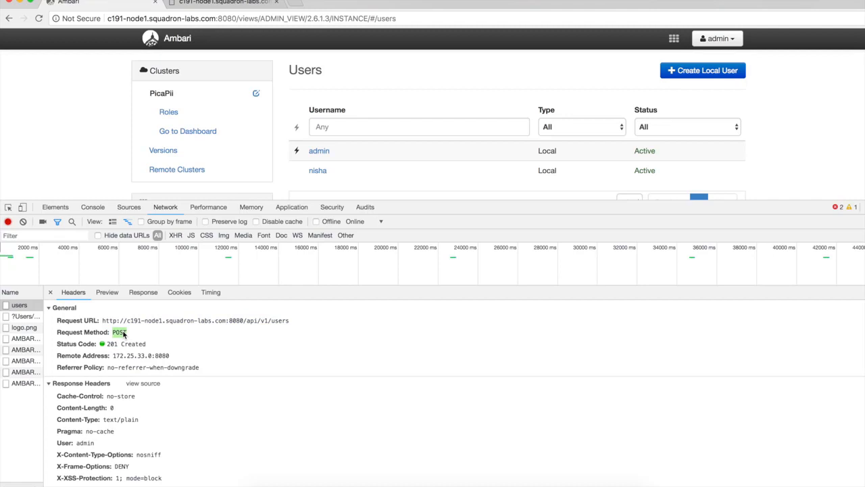
key("super+Tab")
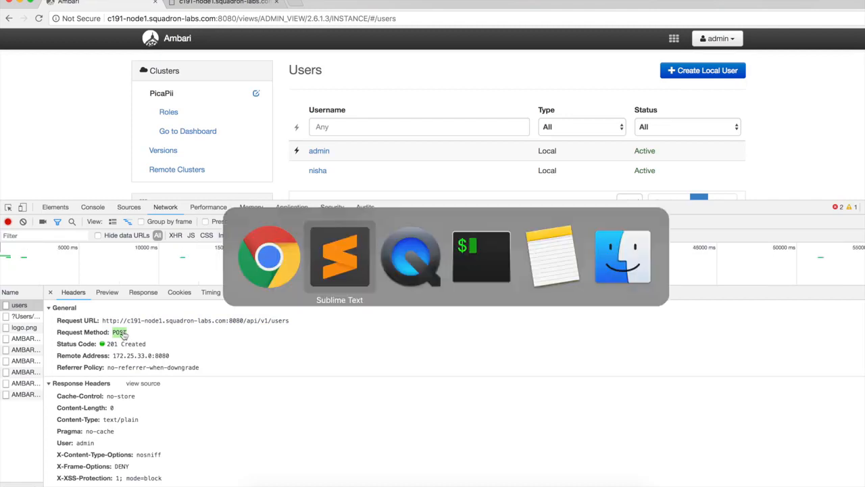
key("super+v")
key("Return")
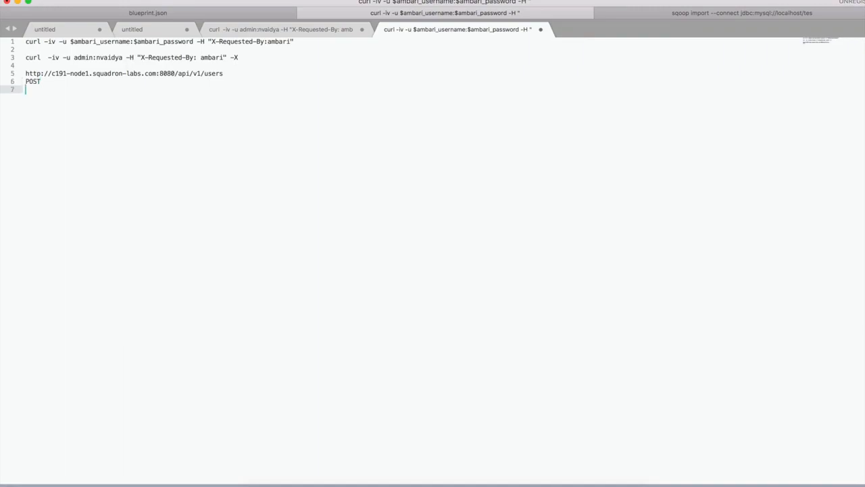
Copy the users request's JSON payload, including the account password field, from Chrome onto the line below POST in Sublime Text.
key("super+Tab")
scroll(218, 404, "down", 10)
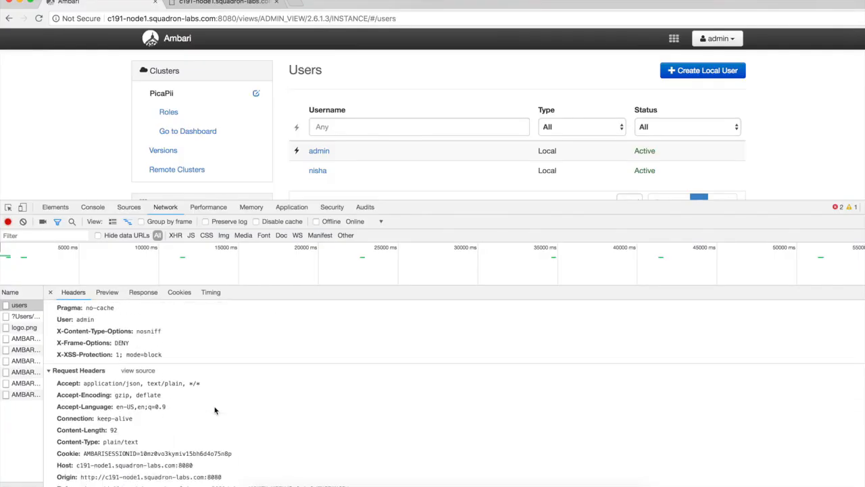
scroll(136, 430, "up", 2)
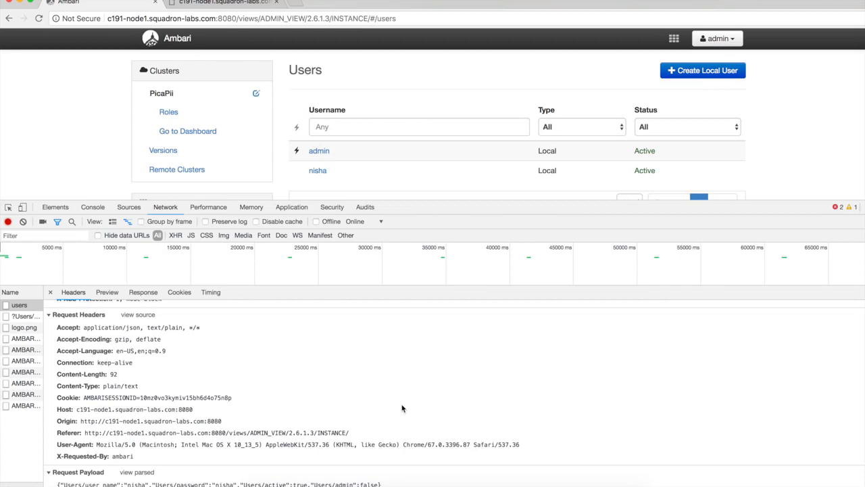
triple_click(342, 484)
key("super+c")
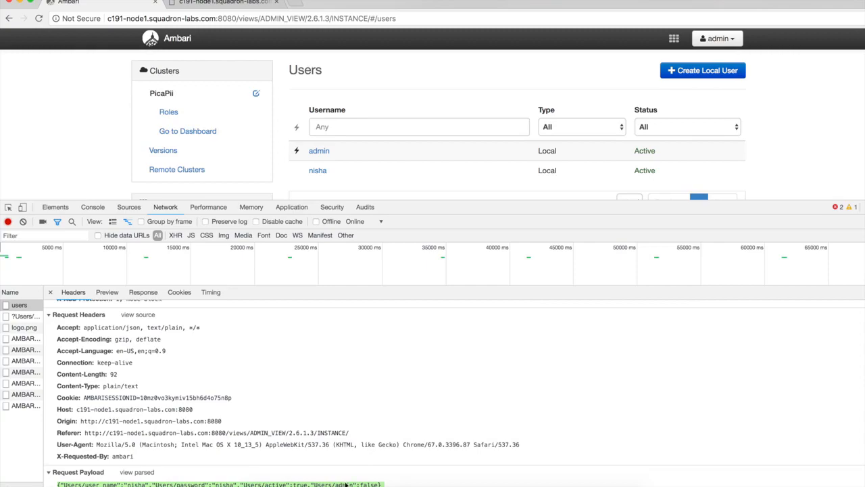
left_click(498, 478)
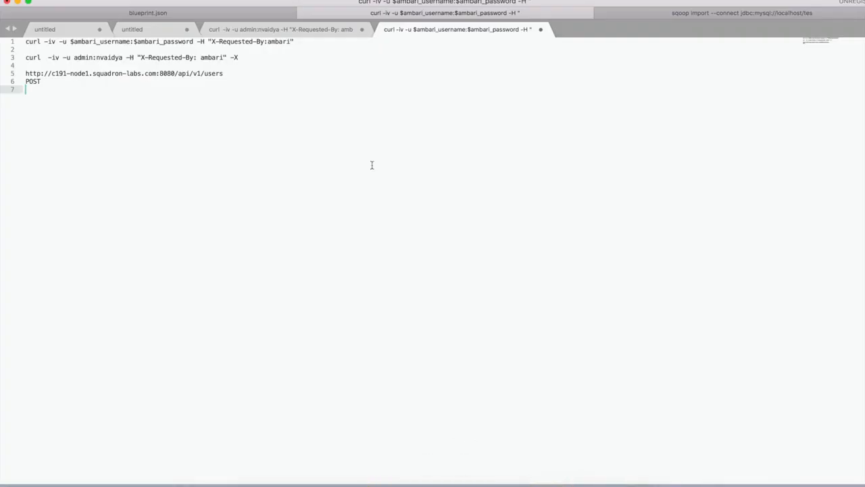
key("super+v")
key("Return")
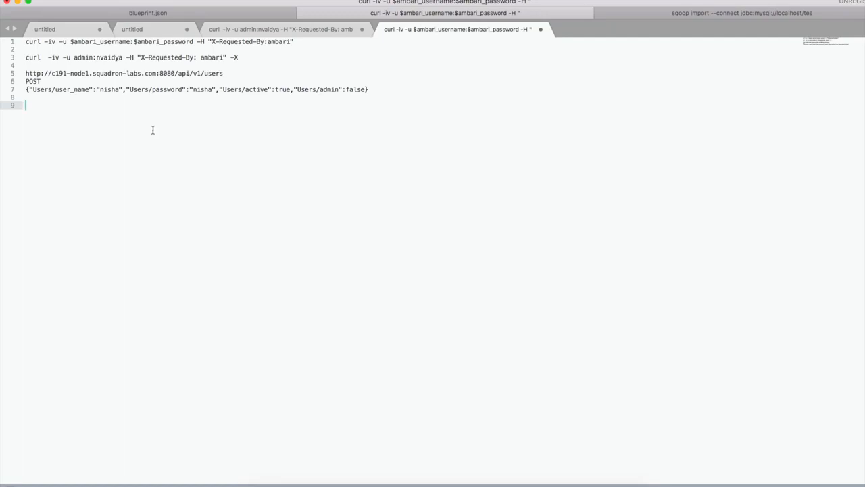
Review the payload line in the notes and the status code of the users request in Chrome.
triple_click(147, 89)
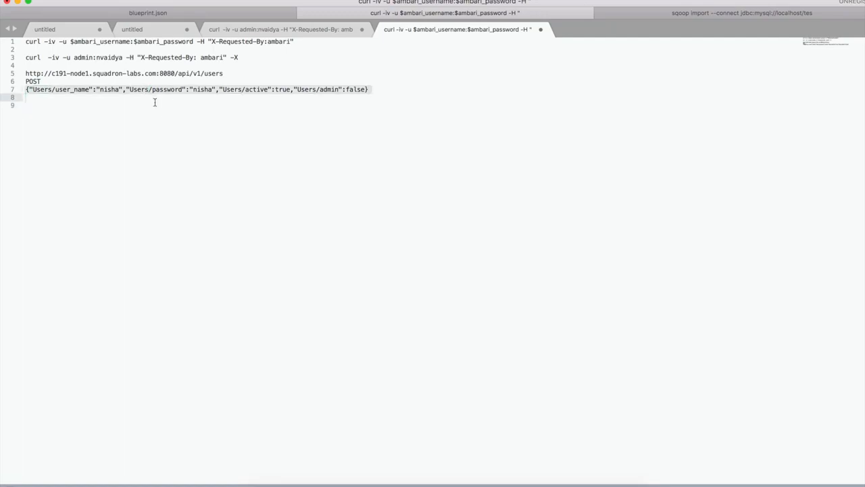
key("super+Tab")
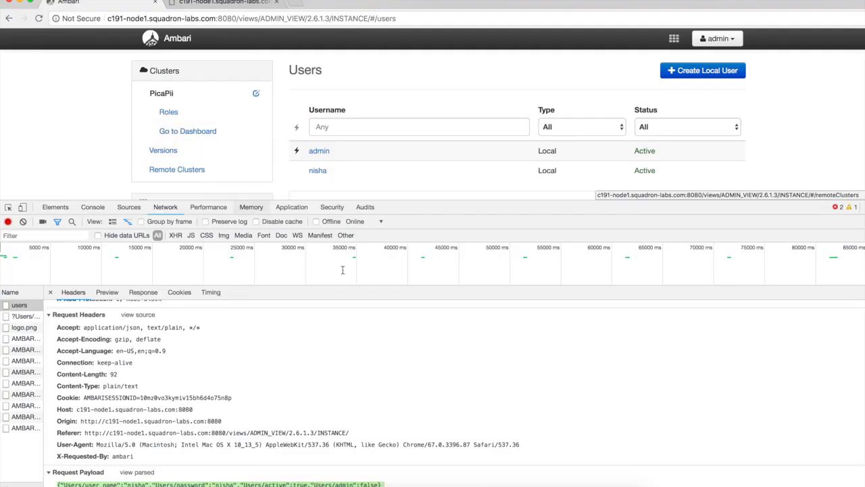
scroll(334, 418, "up", 5)
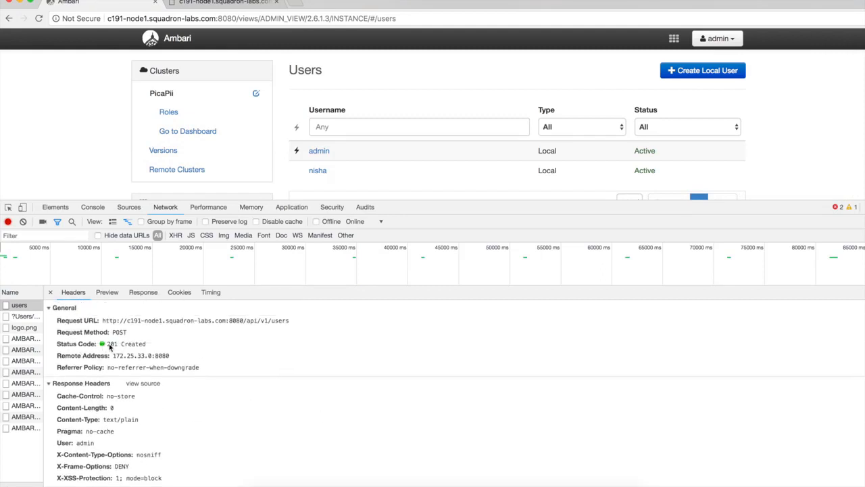
left_click_drag(107, 344, 147, 347)
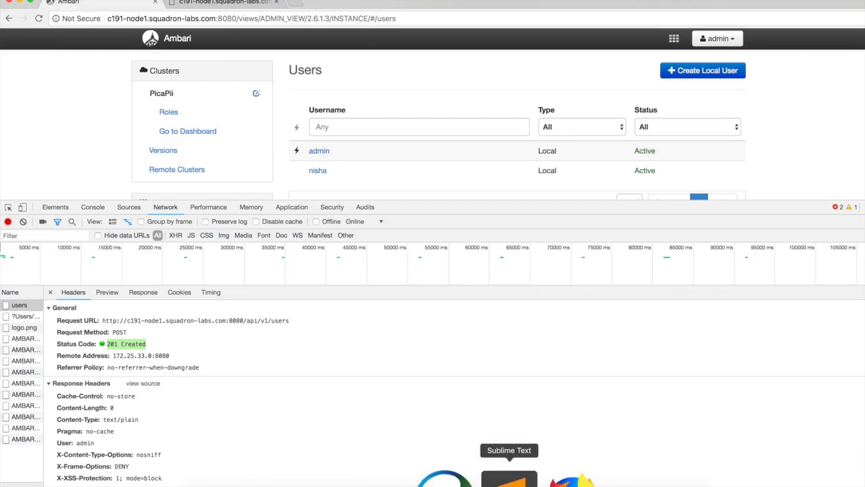
Switch to Sublime Text and highlight the generic curl template line containing the Ambari username and password variables.
left_click(508, 477)
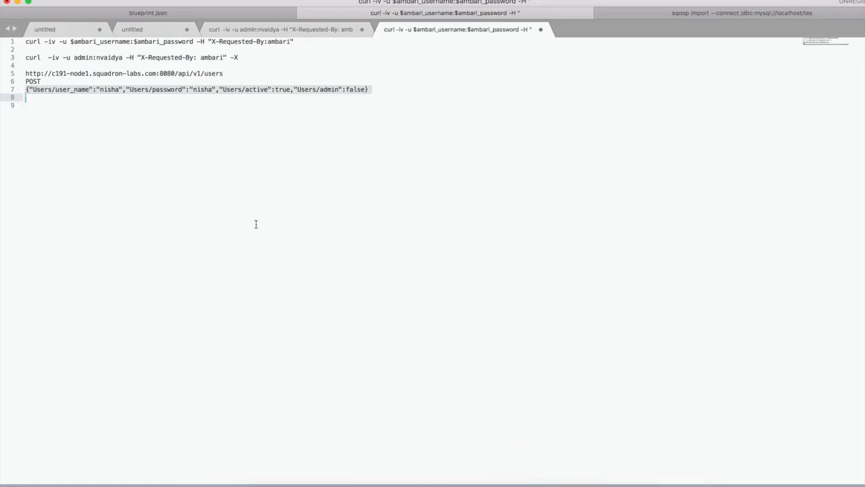
left_click(91, 119)
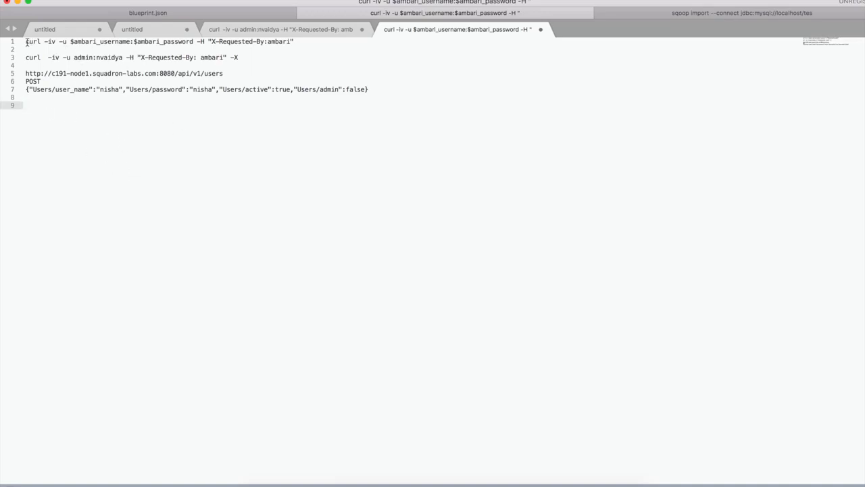
left_click_drag(27, 42, 300, 45)
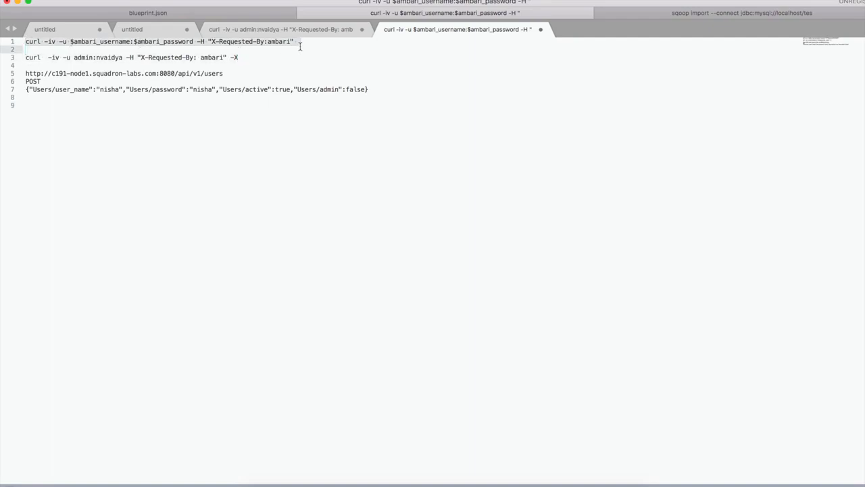
Highlight the Ambari username variable and the Ambari password variable in the generic curl template line.
left_click(82, 42)
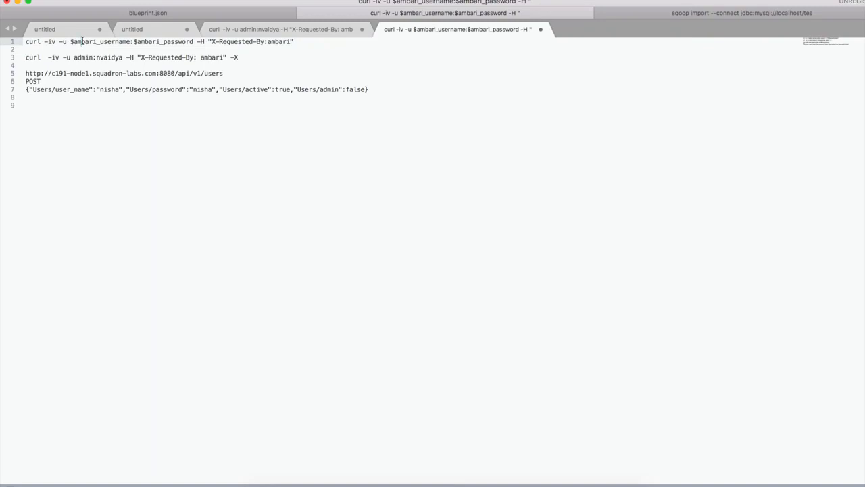
double_click(96, 42)
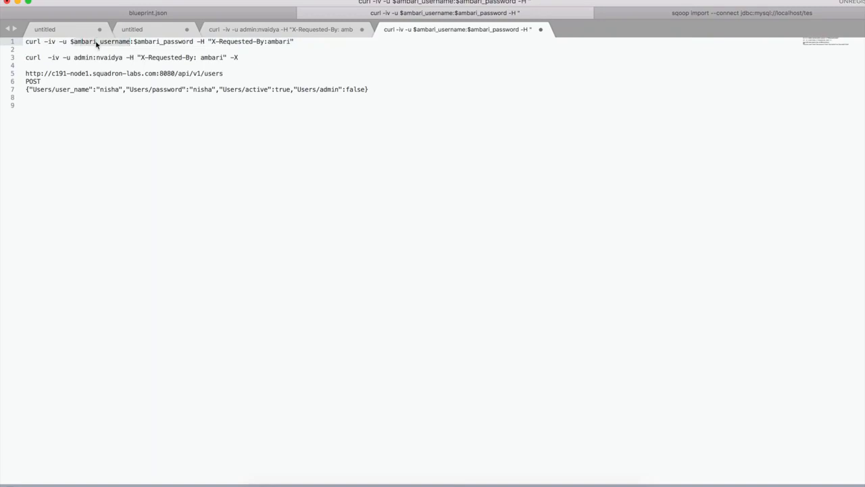
double_click(171, 42)
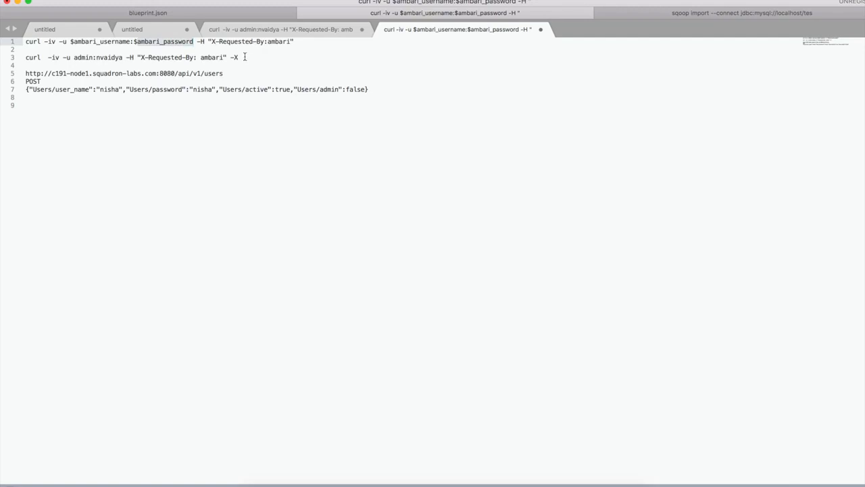
Copy the curl command line containing the admin username and password from line 3 onto line 9.
left_click_drag(241, 57, 21, 60)
key("super+c")
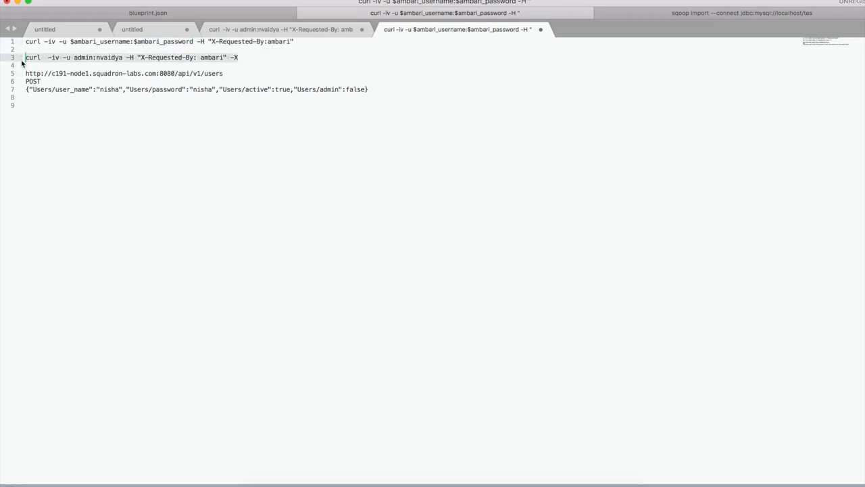
left_click(48, 118)
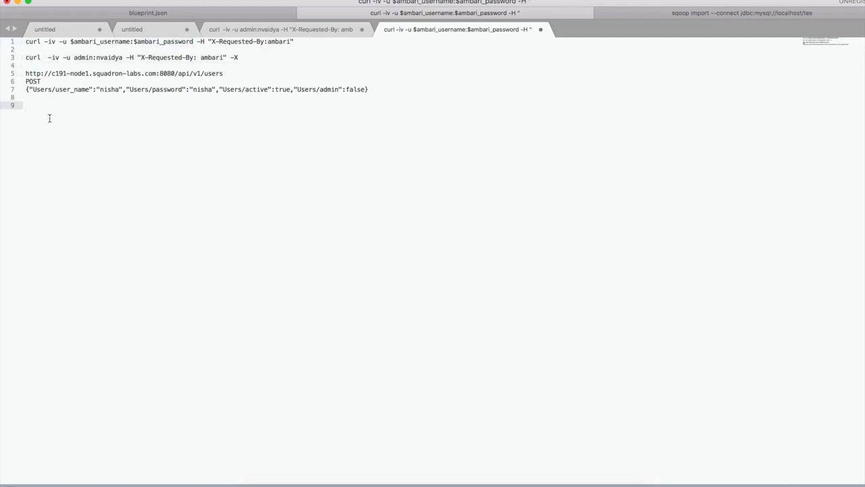
key("super+v")
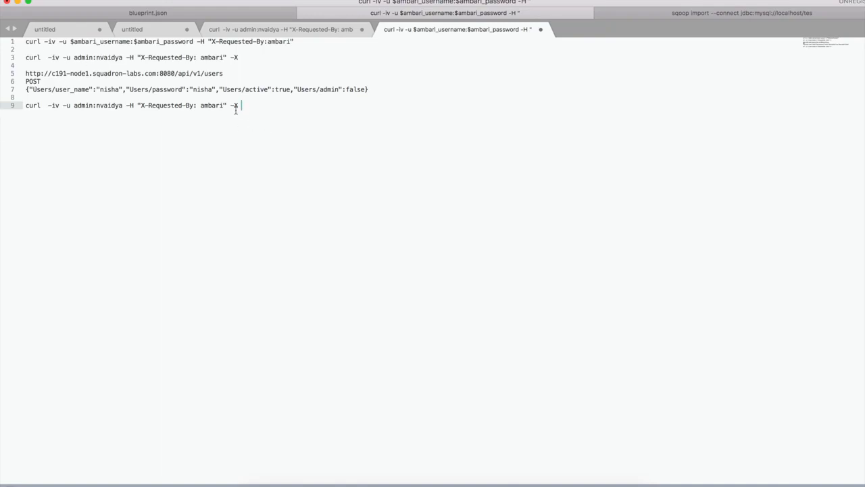
Append the copied POST method after -X on line 9, followed by -d and an empty pair of single quotes.
left_click(39, 82)
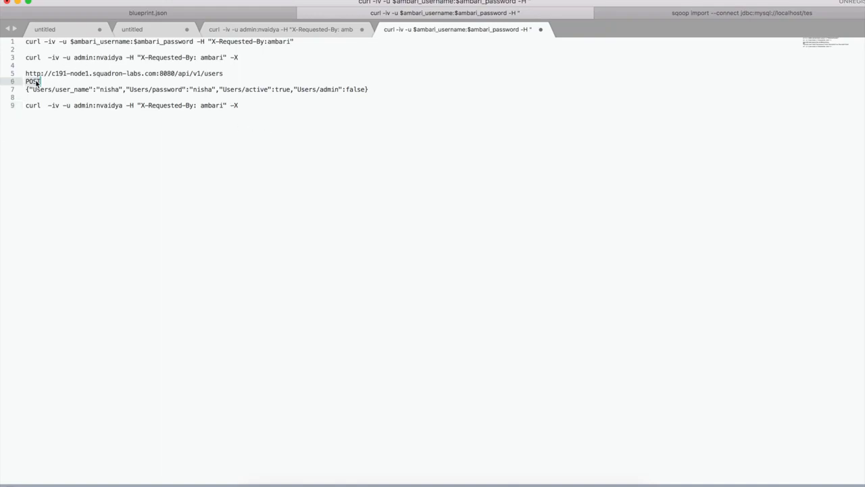
left_click(249, 107)
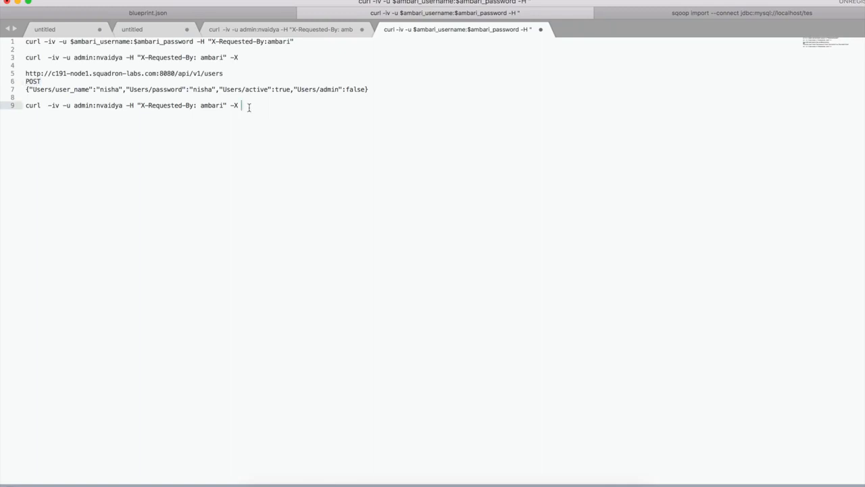
type("POST")
type("-d")
Copy the JSON payload, including the account password field, between the single quotes on line 9, keeping the closing quote on the same line.
triple_click(228, 92)
key("super+c")
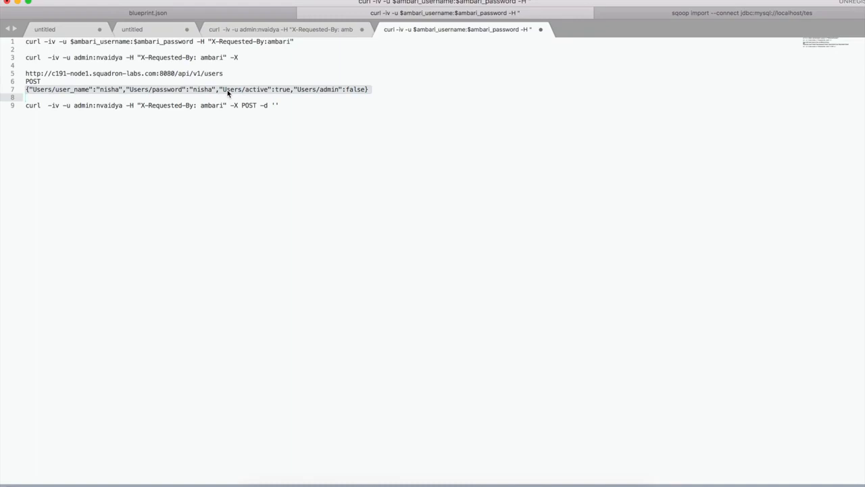
left_click(274, 104)
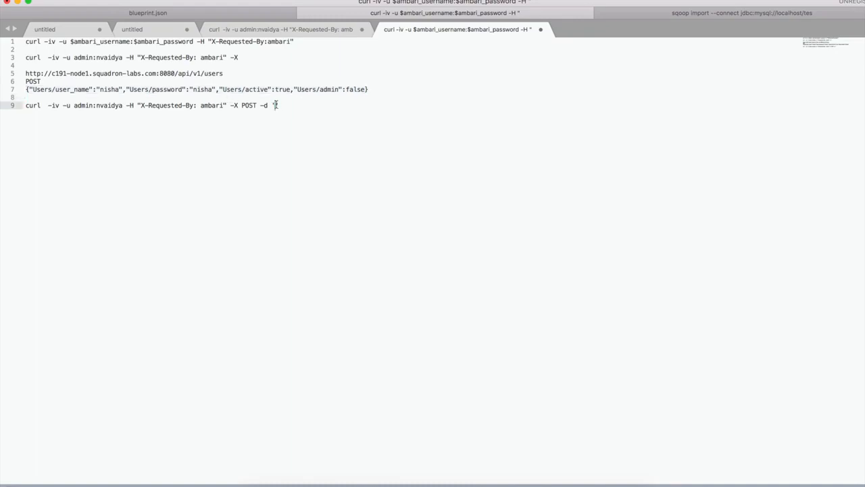
key("super+v")
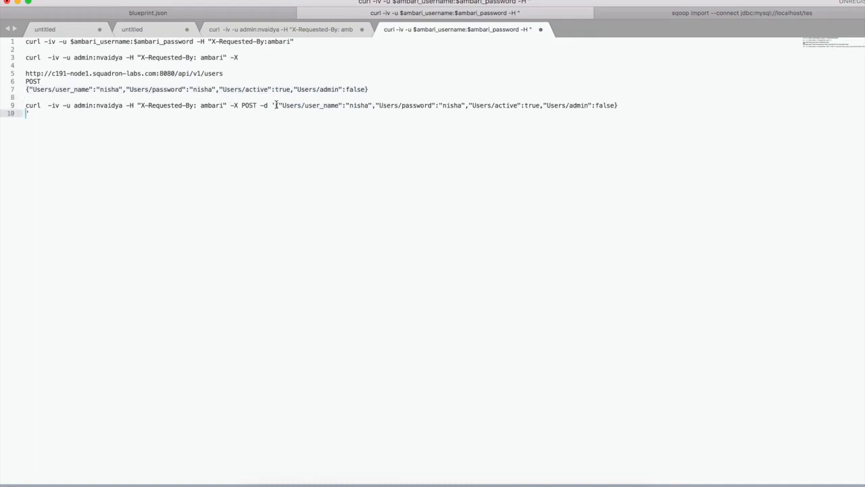
key("BackSpace")
key("Right")
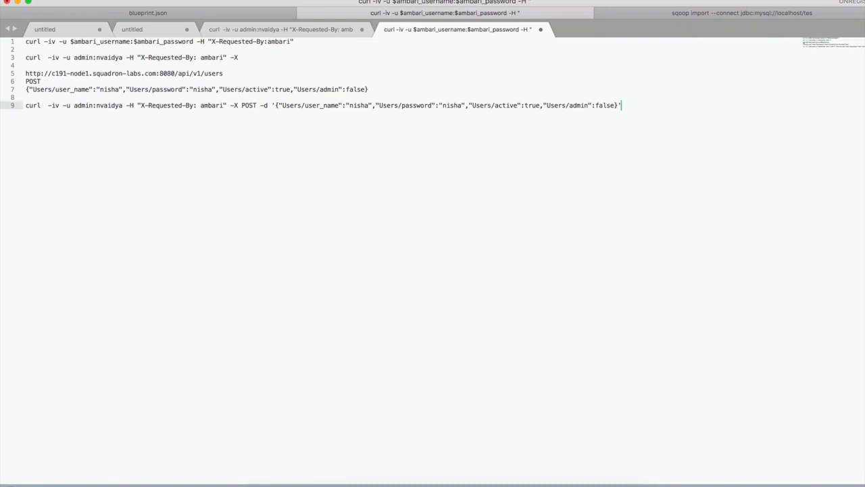
Copy the users API URL from line 5 onto the end of the curl command, after the quoted payload.
triple_click(142, 75)
key("super+c")
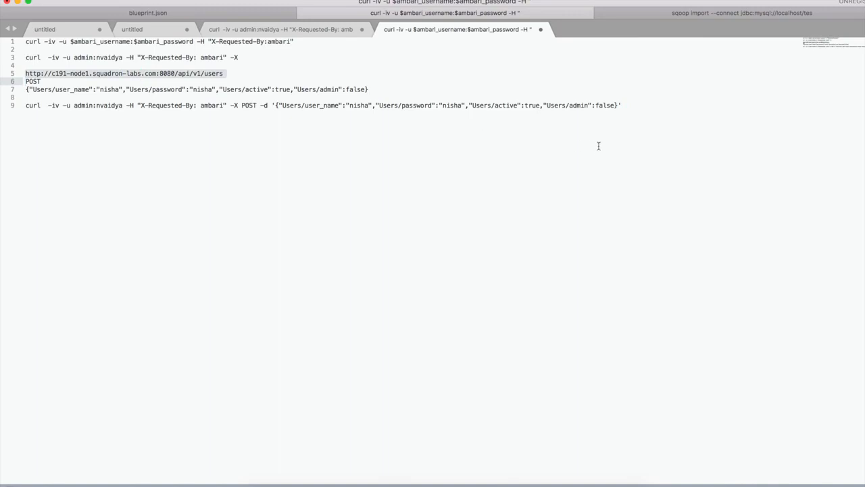
left_click(631, 105)
key("super+v")
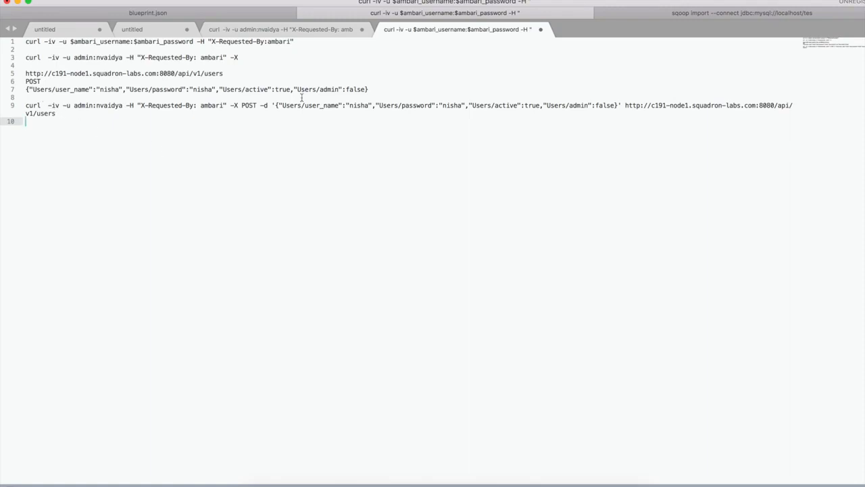
Append 1 to the user name in the curl command's payload and enter a modified account password.
left_click(369, 105)
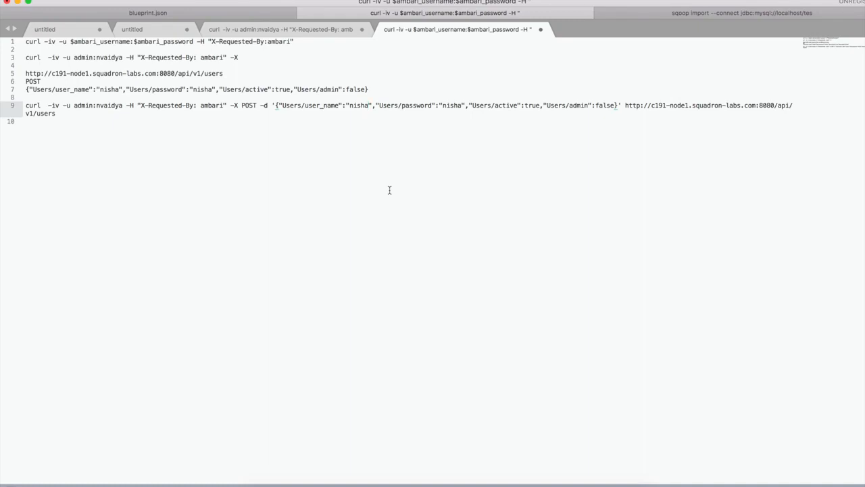
left_click(371, 106)
type("1")
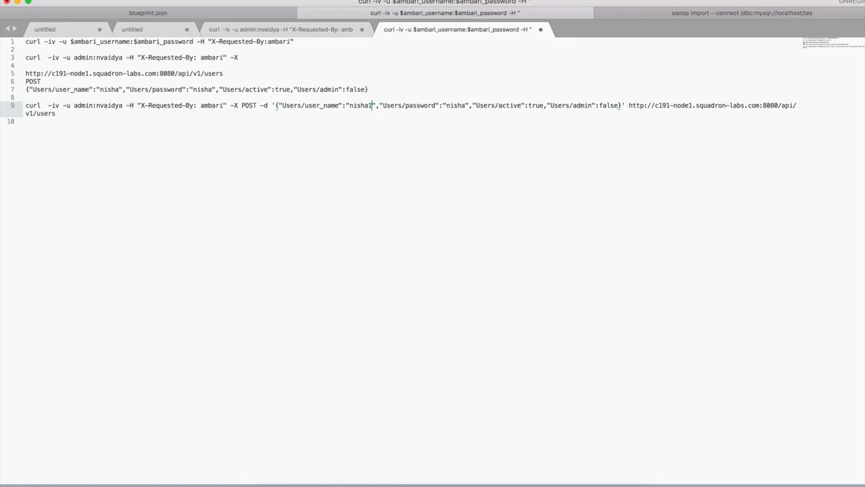
left_click(468, 106)
type("1")
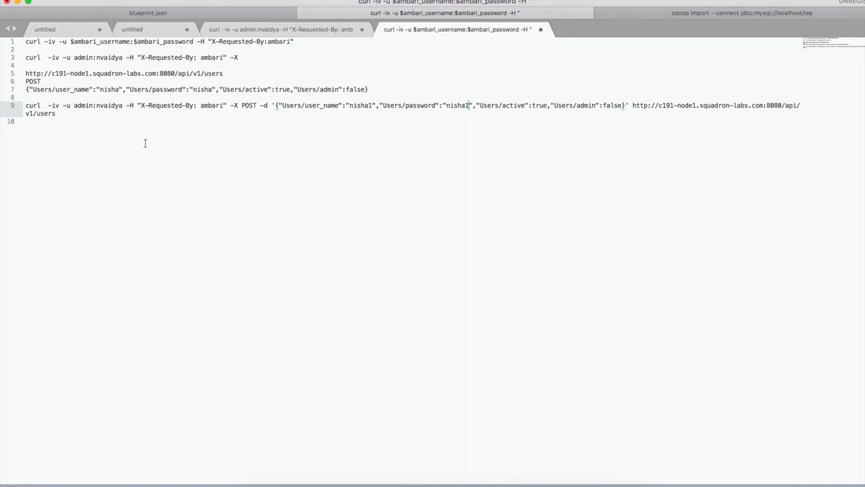
Copy the full curl command, including the admin and new account passwords, into the terminal and run it.
left_click_drag(55, 113, 7, 104)
key("super+c")
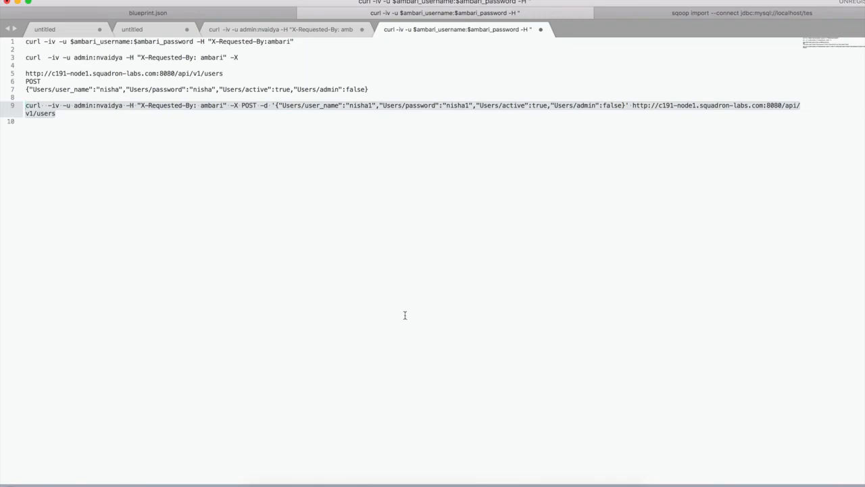
left_click(429, 478)
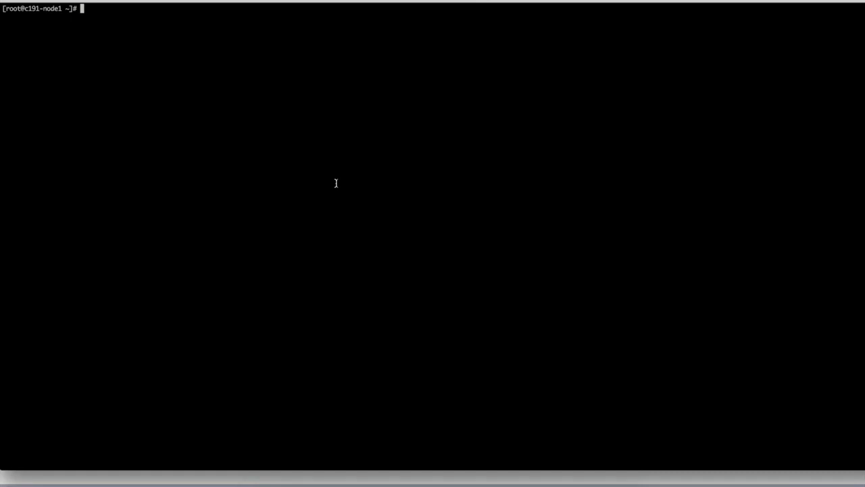
key("super+v")
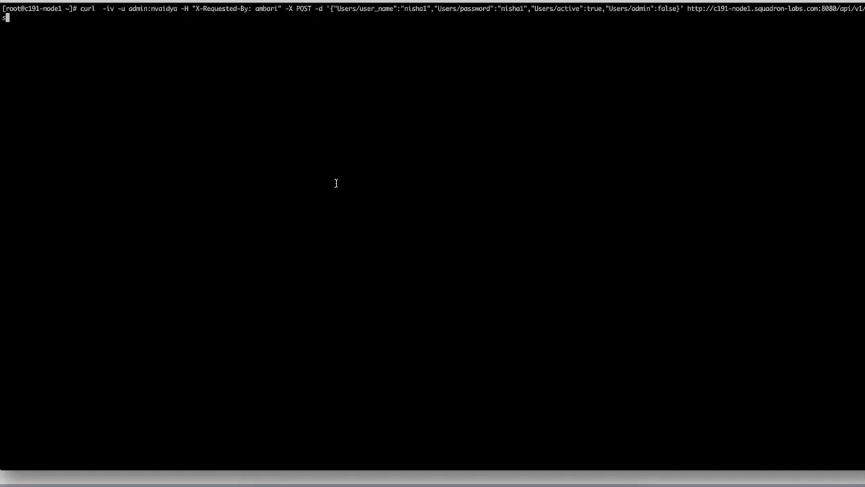
key("Return")
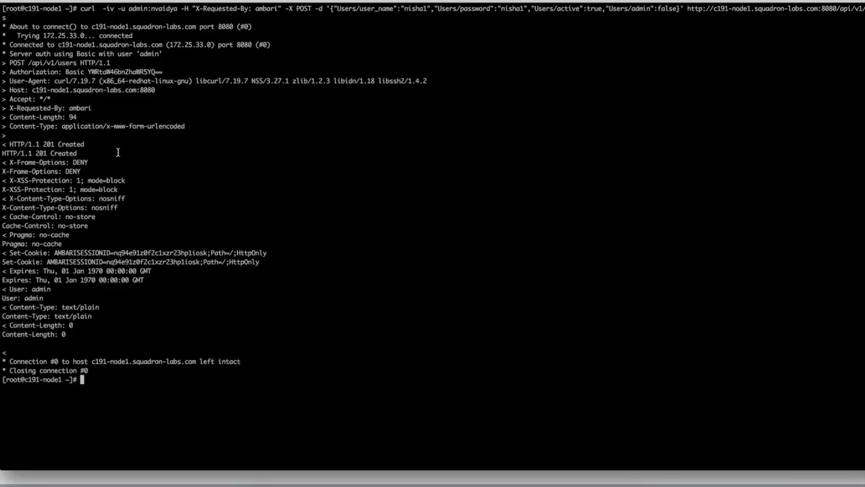
Compare the HTTP status in the terminal's curl response with the status code of the users request in Chrome.
left_click_drag(32, 154, 80, 153)
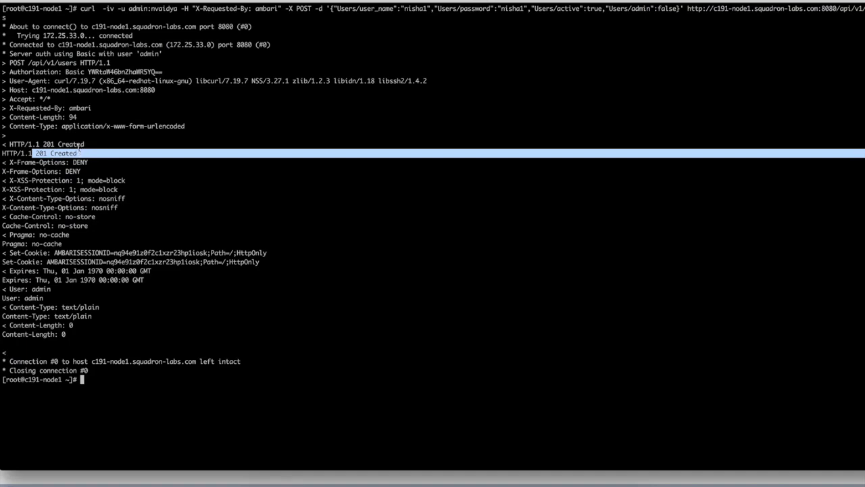
left_click(370, 476)
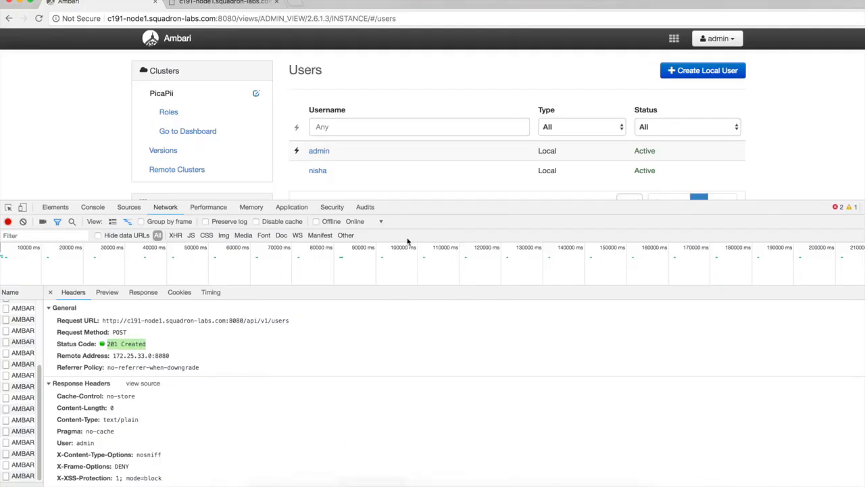
left_click(175, 345)
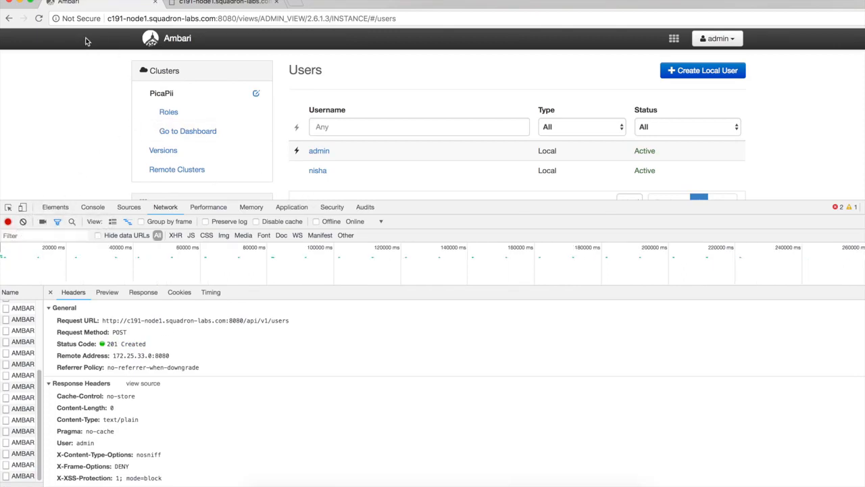
Reload the Ambari Users page and check the user list for the account created through curl.
left_click(38, 18)
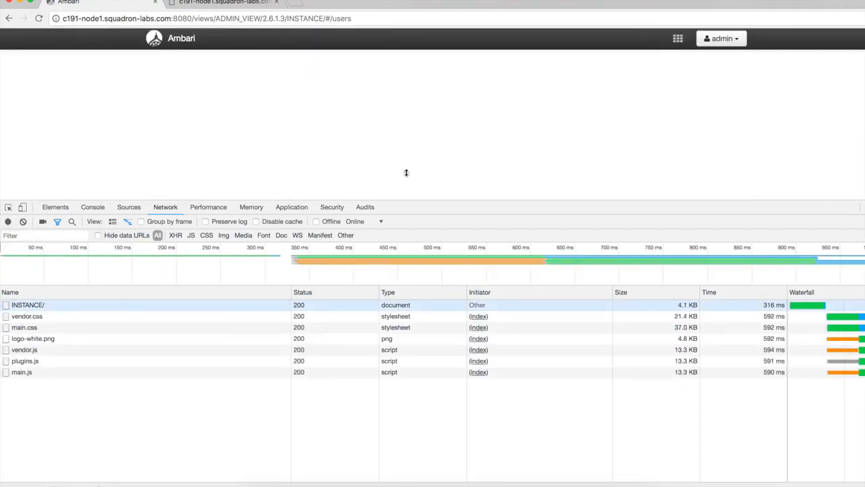
scroll(407, 173, "down", 2)
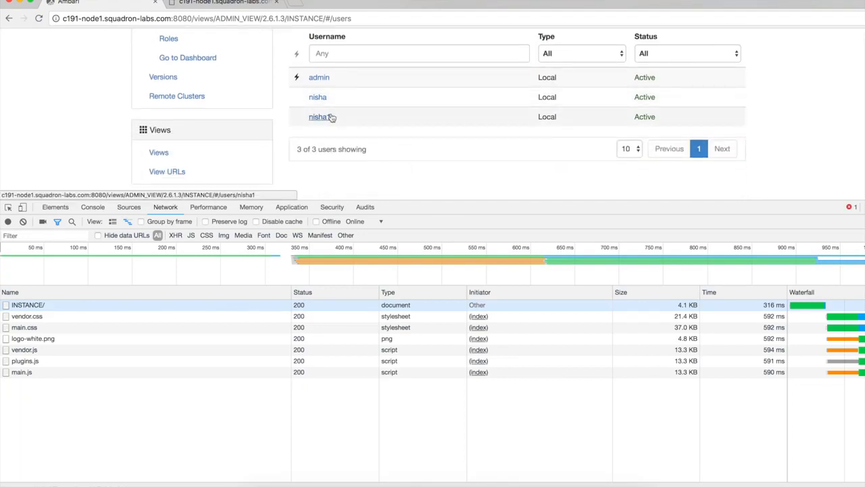
scroll(88, 99, "up", 3)
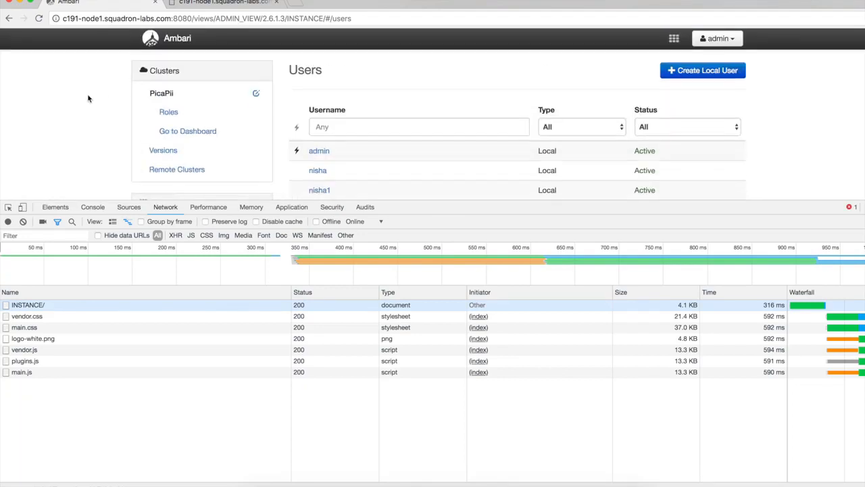
Clear the network log and open the first-created local user's details page, enlarging the page area above Developer Tools.
left_click(23, 222)
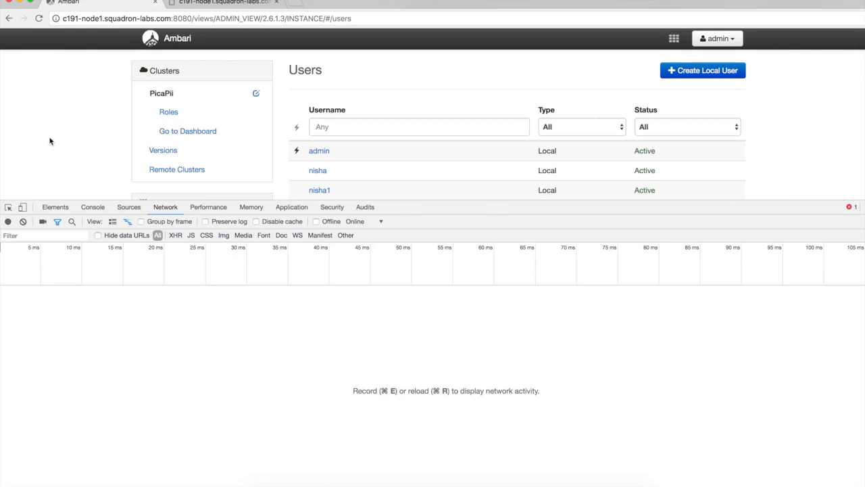
left_click(318, 171)
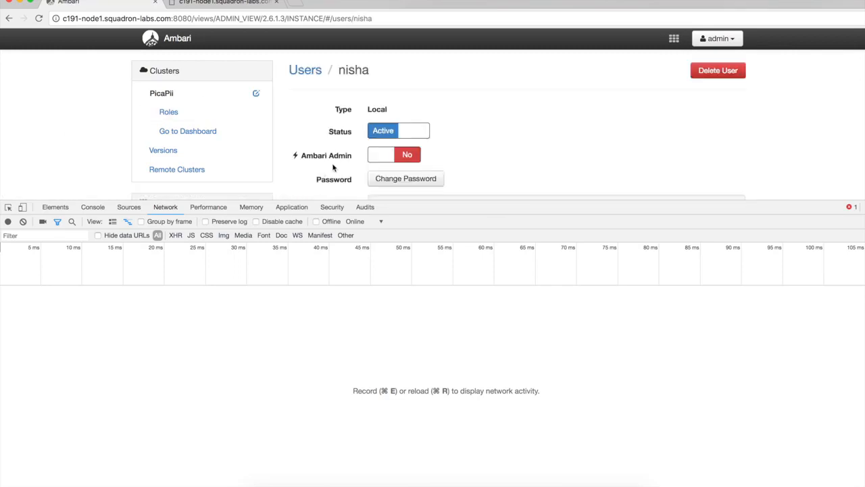
scroll(484, 157, "down", 1)
scroll(483, 157, "up", 1)
left_click_drag(241, 201, 242, 301)
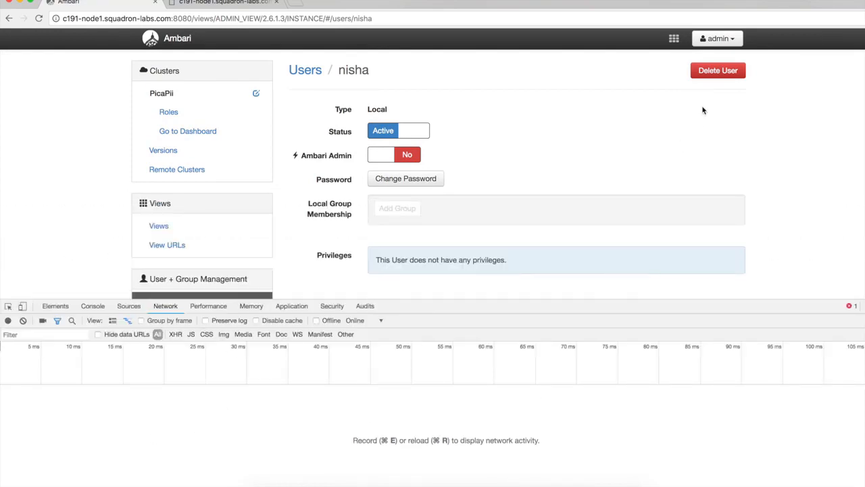
Start recording network activity and delete the opened local user, accepting the confirmation.
left_click(8, 321)
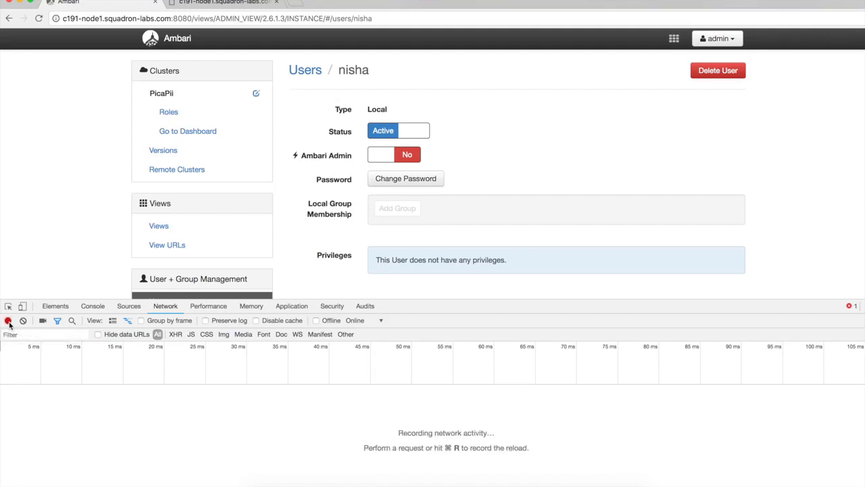
left_click(723, 72)
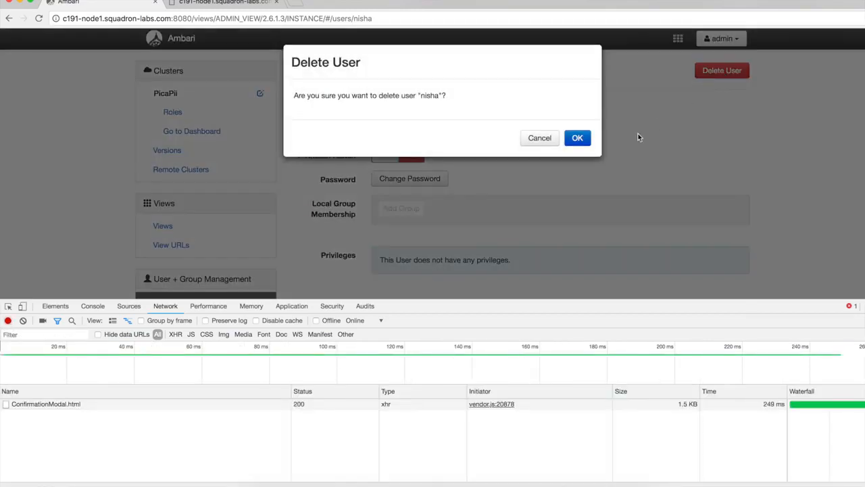
left_click(578, 138)
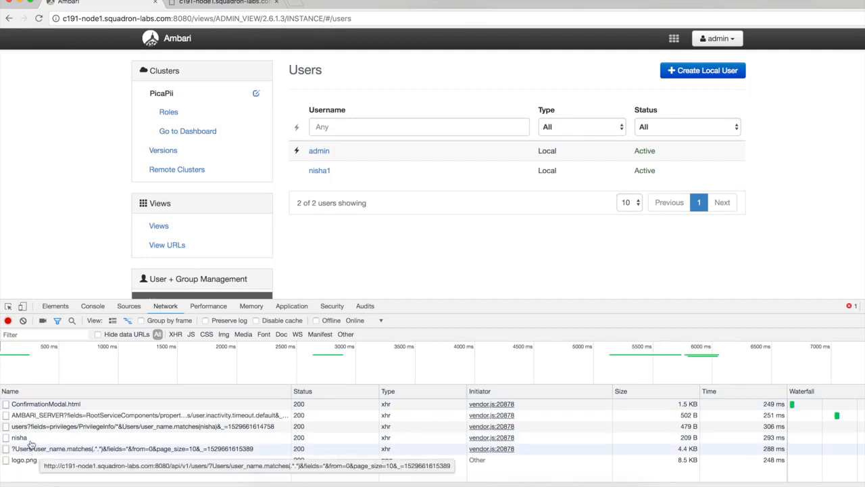
Open the network request named after the deleted user and examine its URL, method and headers.
left_click(27, 438)
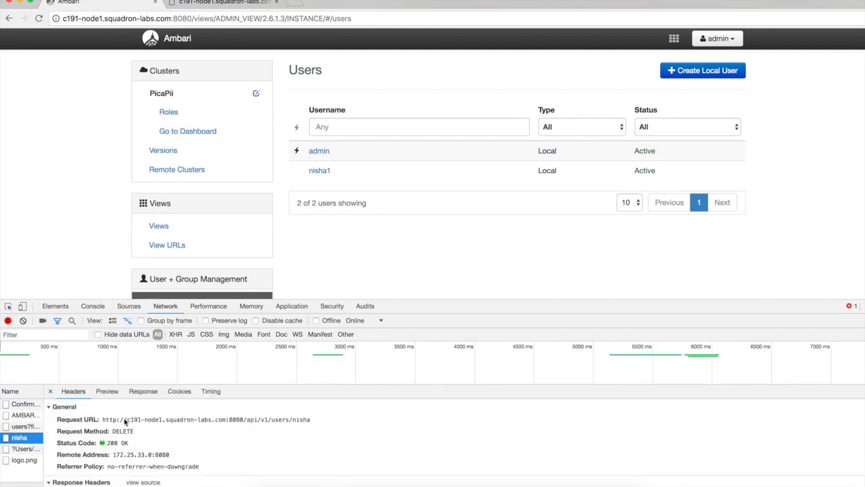
scroll(125, 422, "down", 1)
scroll(125, 421, "up", 2)
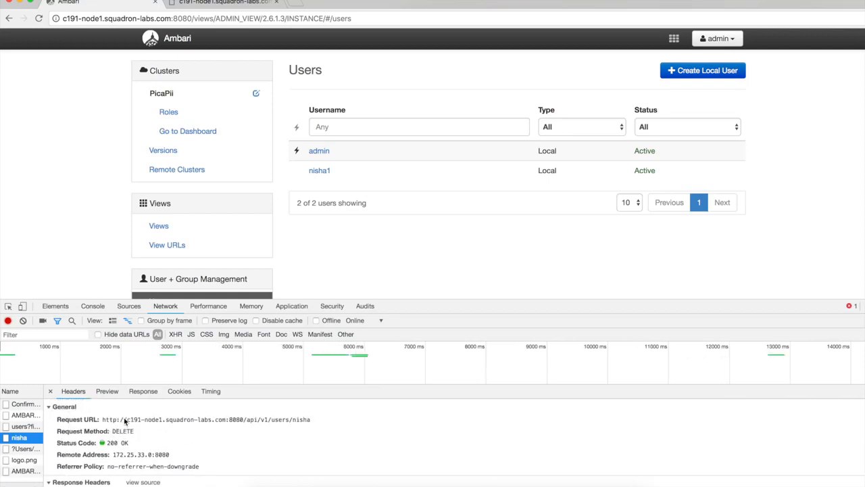
Copy the deletion request's URL from the network headers into the Sublime Text notes, two blank lines below the POST curl command.
left_click_drag(102, 420, 307, 422)
key("super+c")
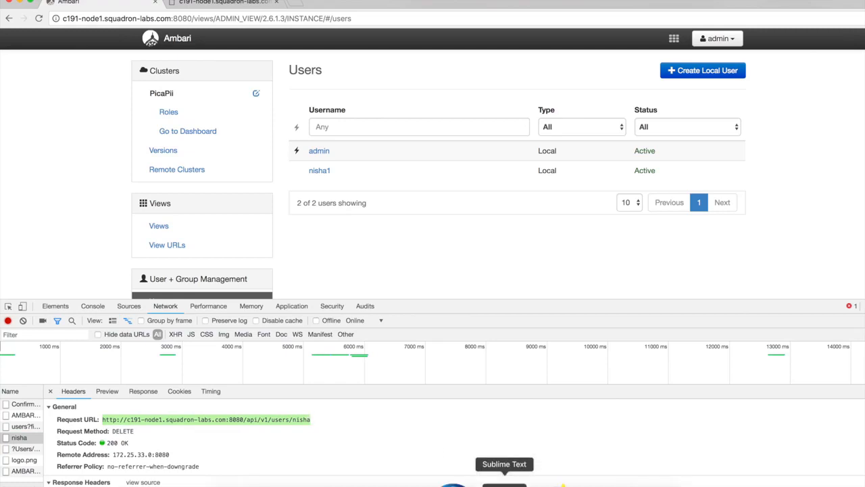
left_click(505, 479)
left_click(317, 218)
key("Return")
key("Return")
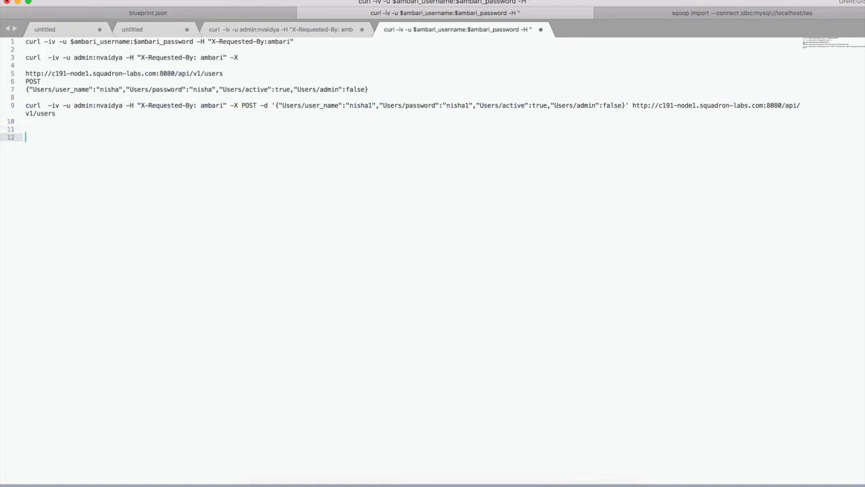
key("super+v")
key("Return")
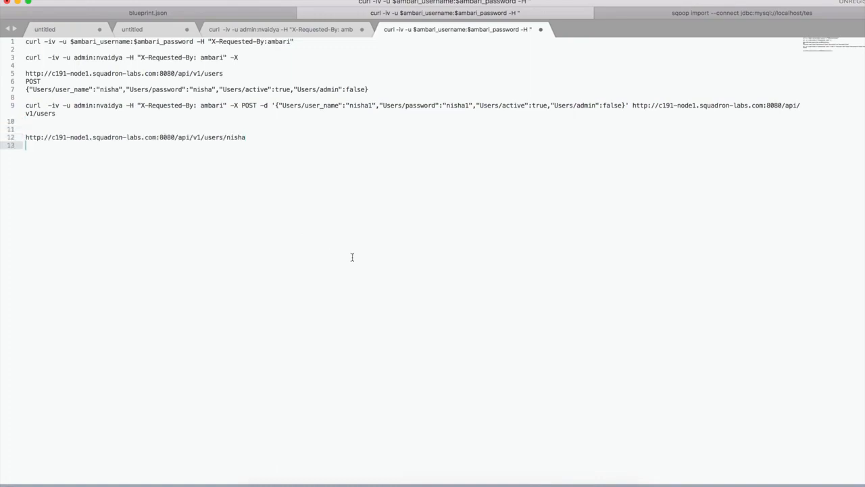
Copy the request method DELETE from the Chrome network headers to the line below the URL in the Sublime Text notes.
left_click(367, 477)
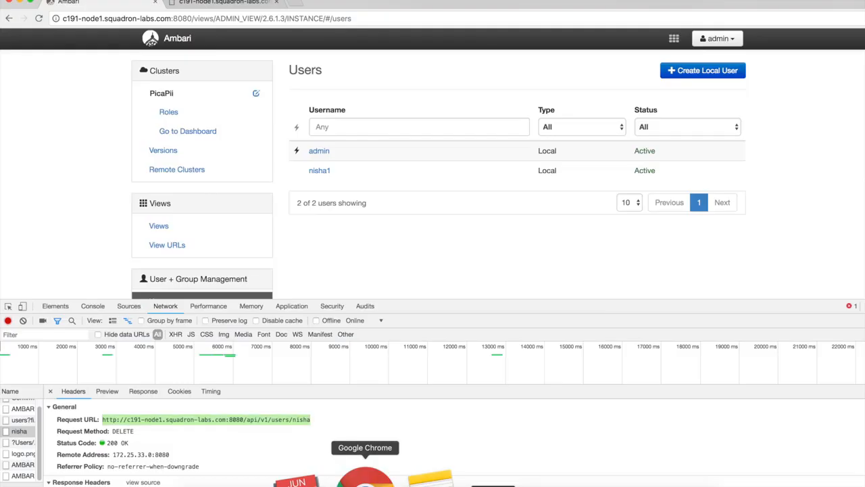
double_click(120, 430)
key("super+c")
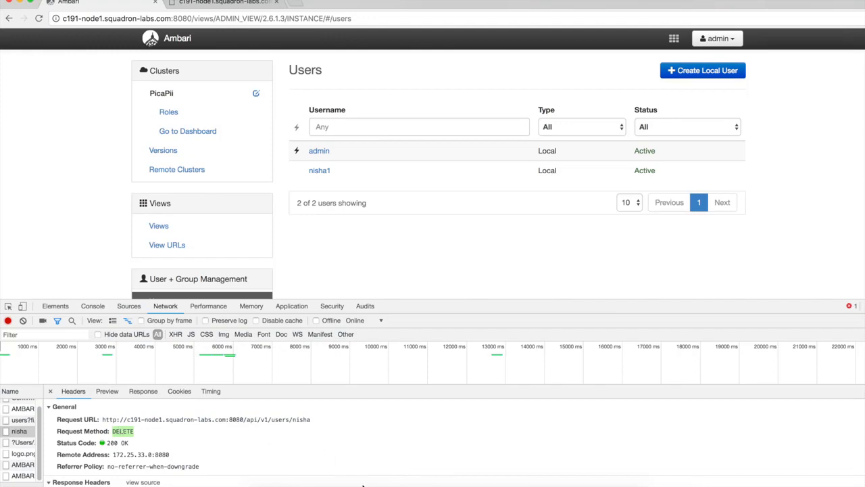
left_click(500, 478)
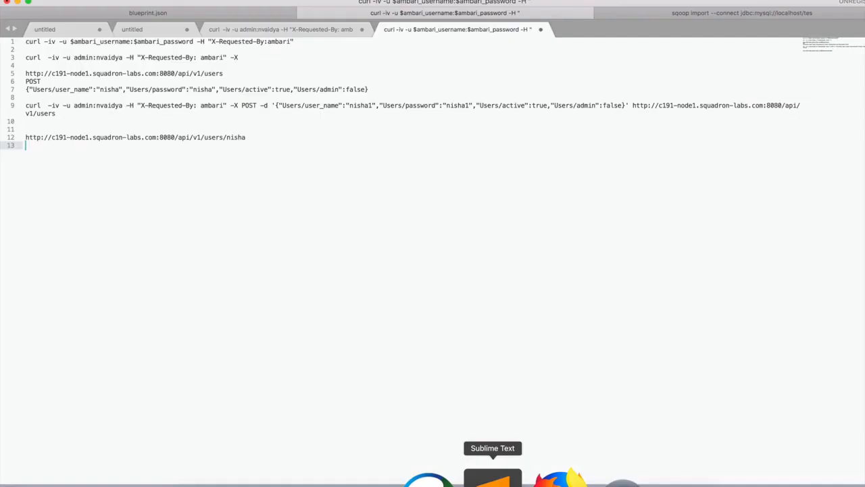
key("super+v")
key("Return")
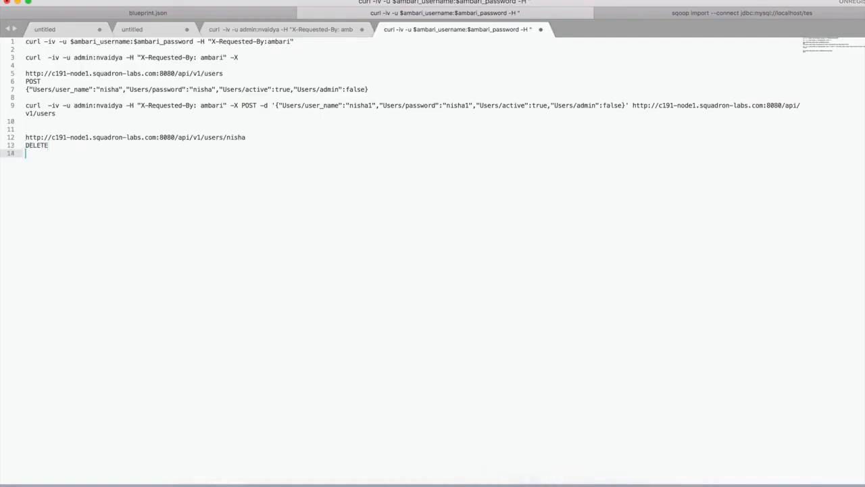
Show the request payload in Chrome as unparsed source and copy it below DELETE in the Sublime Text notes.
key("super+Tab")
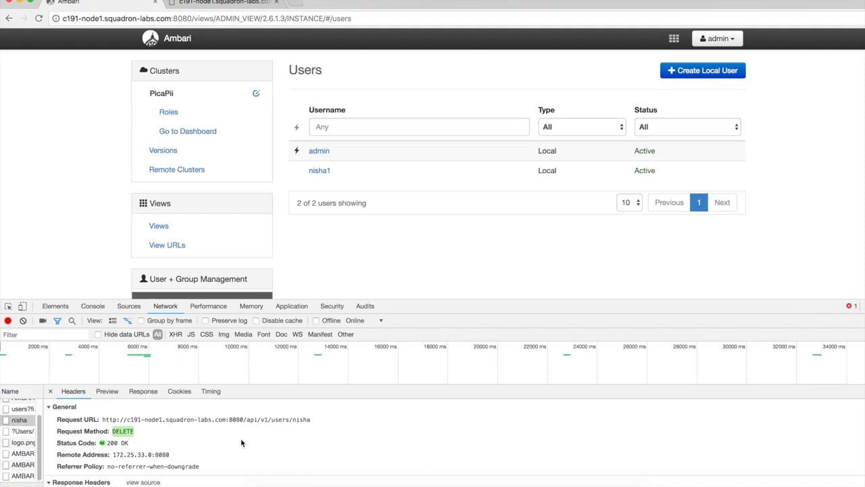
scroll(241, 443, "down", 3)
scroll(241, 443, "down", 1)
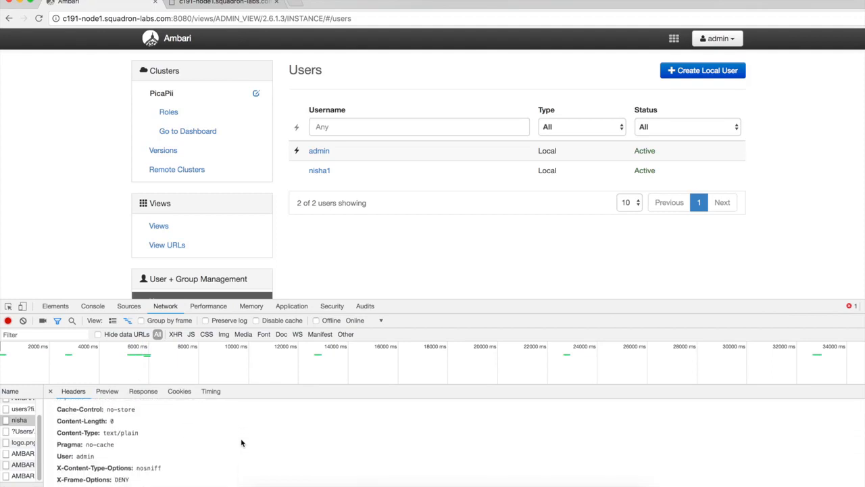
scroll(169, 443, "down", 5)
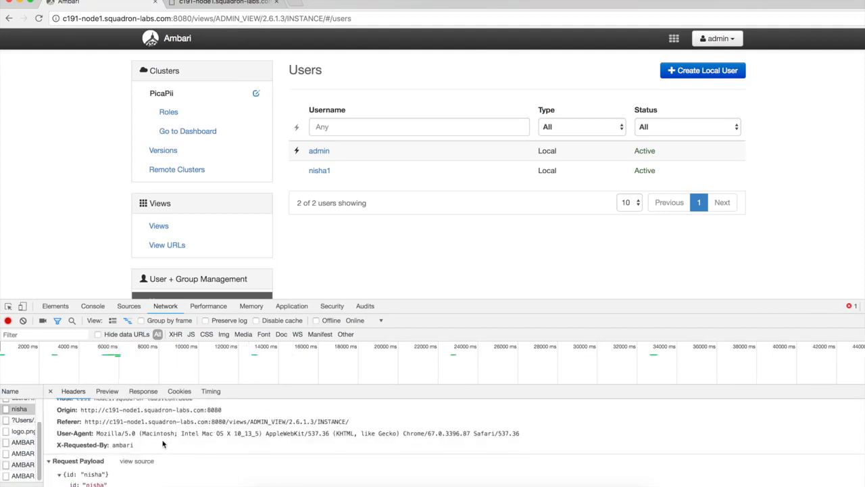
left_click(135, 461)
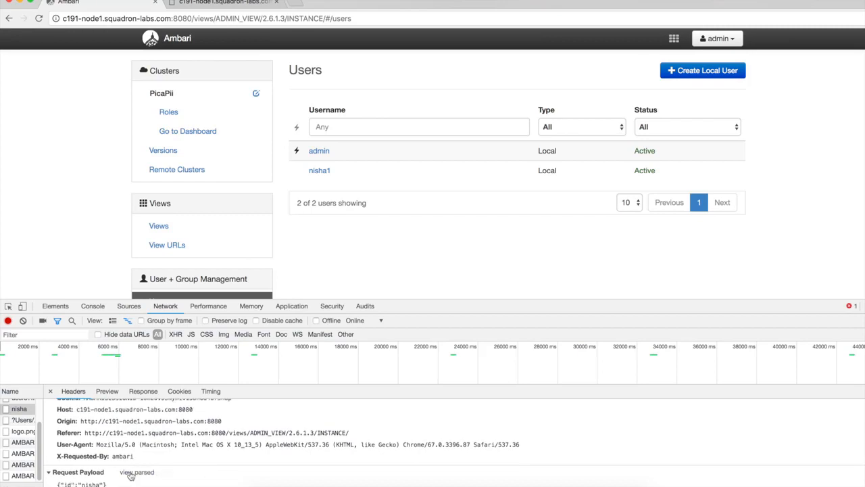
left_click_drag(118, 485, 49, 485)
key("super+c")
left_click(506, 479)
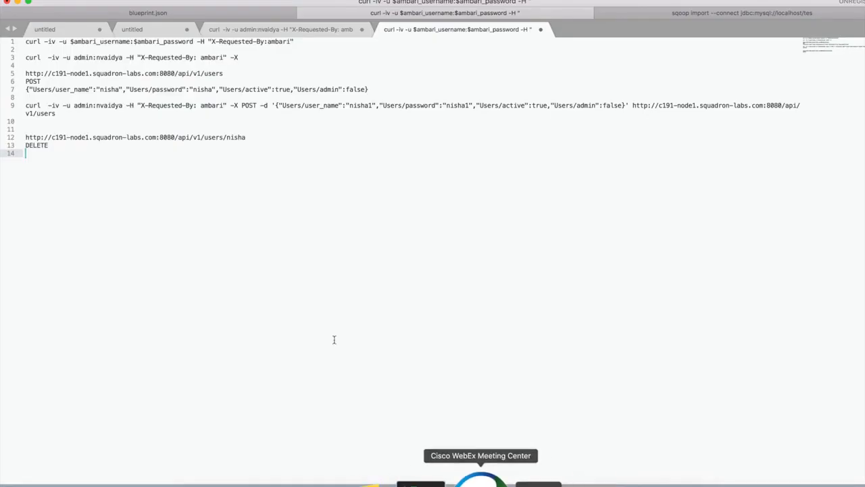
key("super+v")
key("Return")
key("Return")
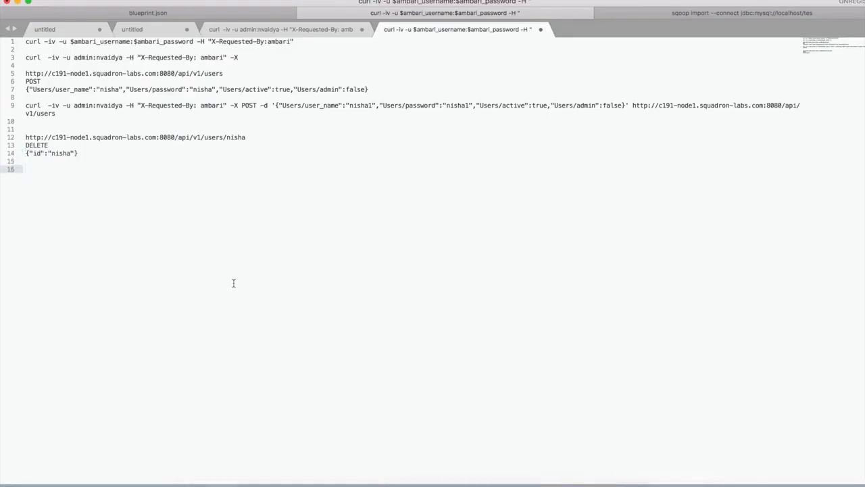
Copy the curl template line ending in -X, including its admin username and password, to line 16 below the captured payload.
left_click(87, 67)
double_click(84, 58)
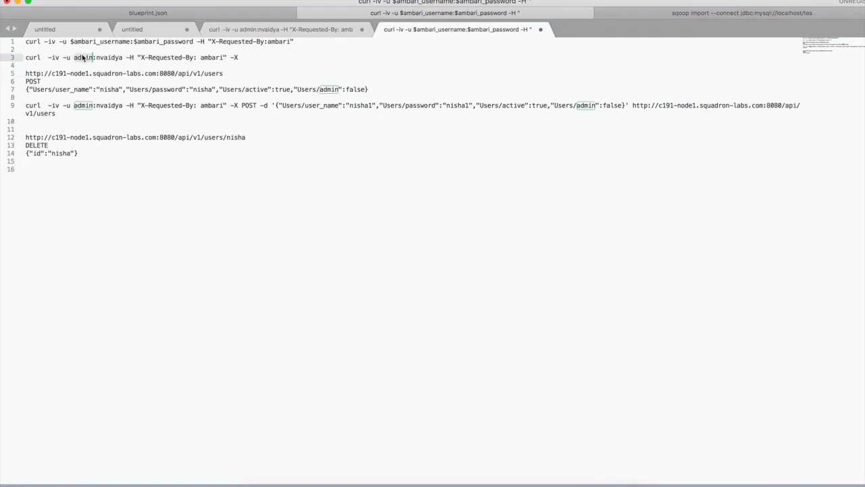
triple_click(84, 58)
key("super+c")
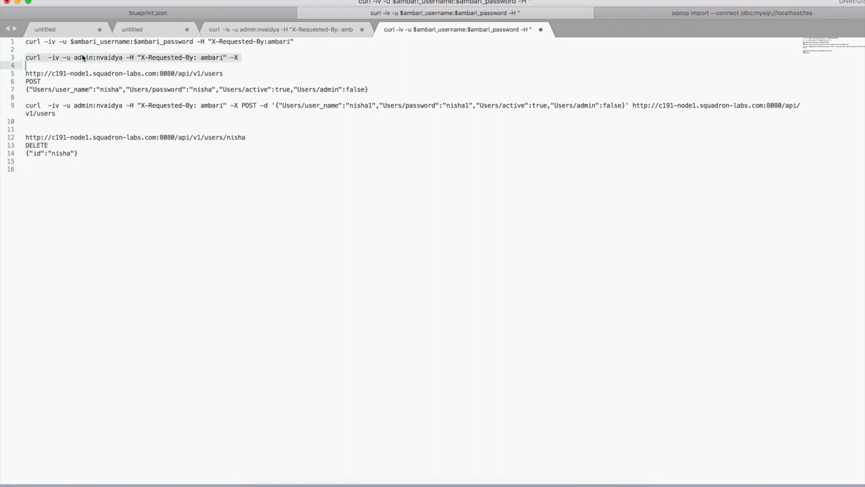
left_click(69, 182)
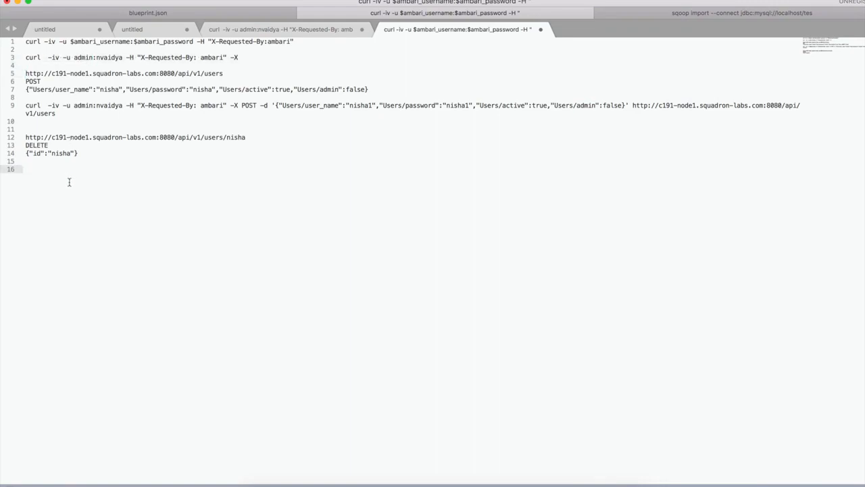
key("super+v")
key("BackSpace")
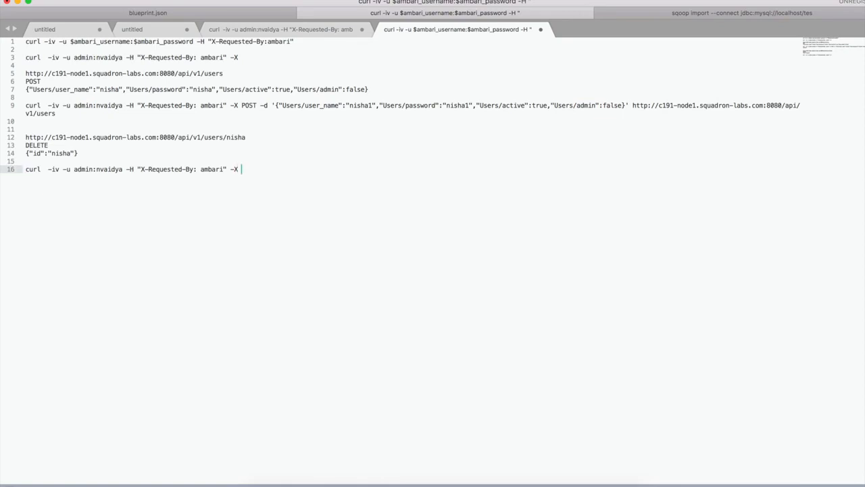
Extend the new curl command with the DELETE method and the captured JSON id payload in single quotes after -d.
double_click(32, 145)
key("super+c")
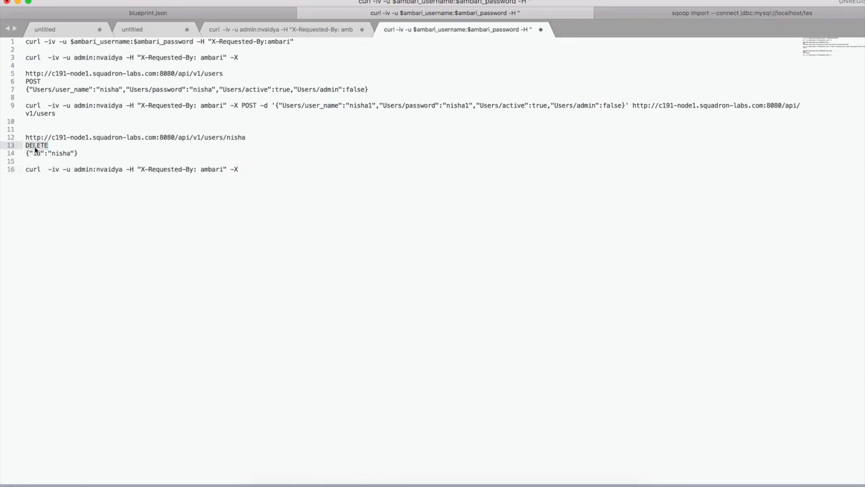
left_click(259, 170)
key("super+v")
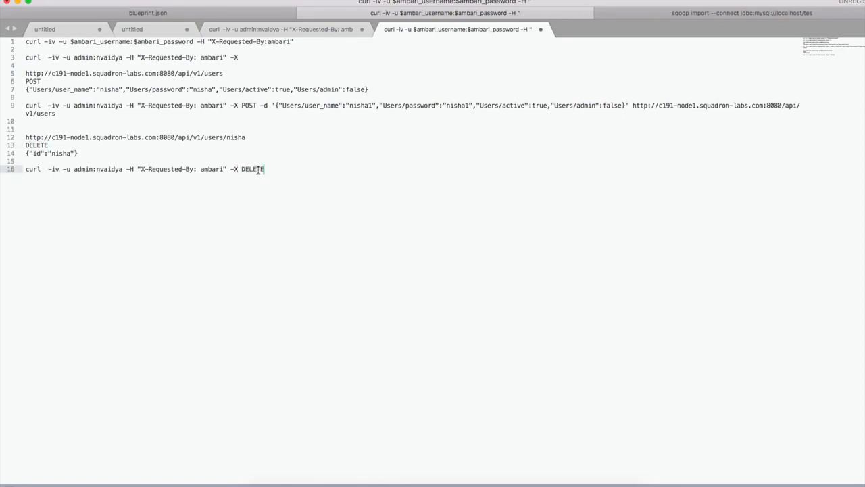
type("-d '")
triple_click(64, 153)
key("super+c")
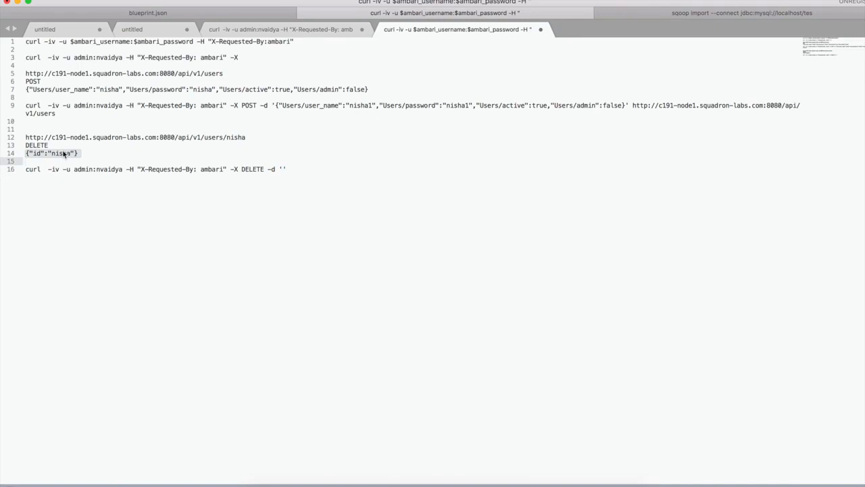
left_click(282, 170)
key("super+v")
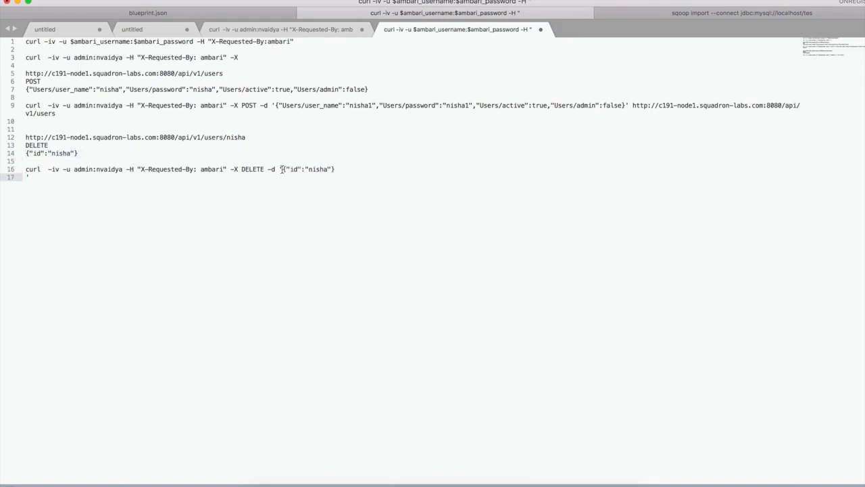
key("BackSpace")
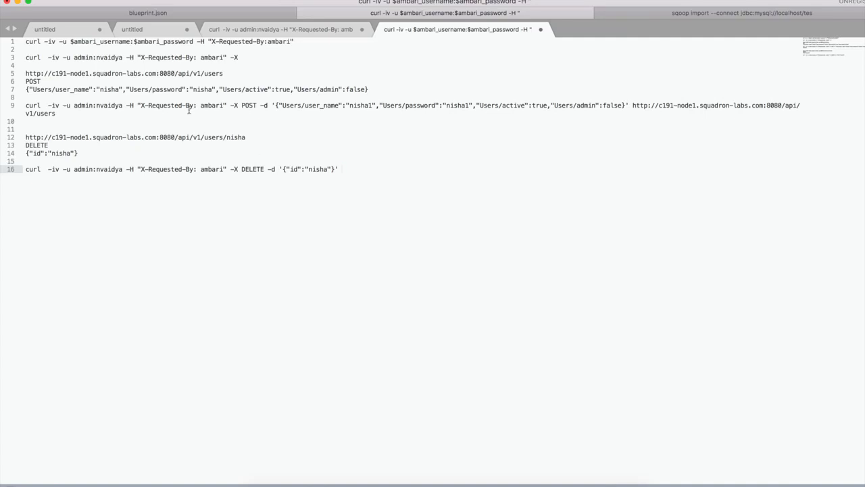
Append the captured user-deletion URL from line 12 to the end of the new curl command.
triple_click(182, 137)
key("super+c")
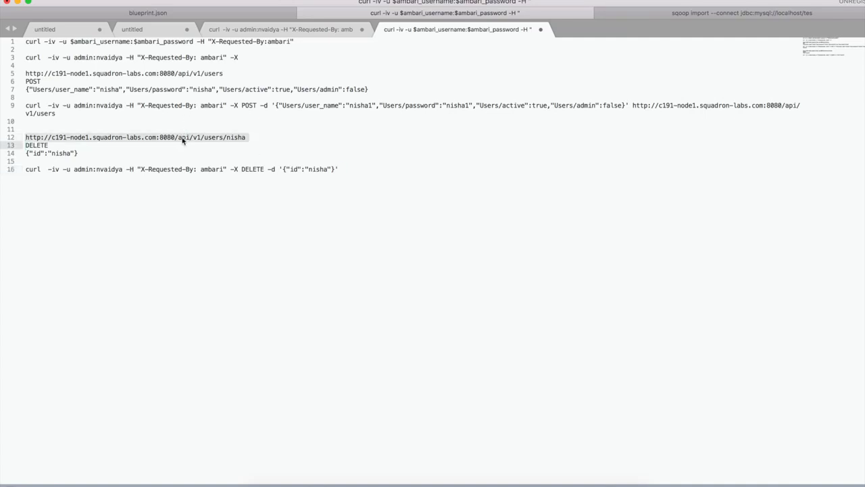
left_click(362, 168)
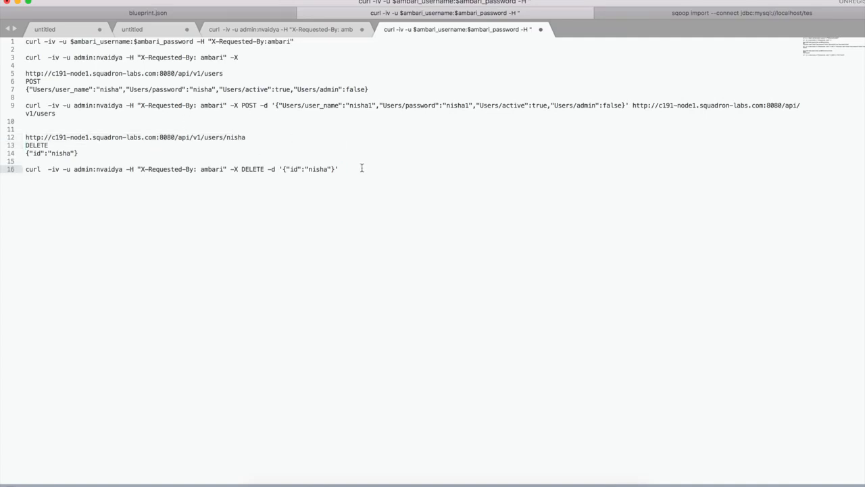
key("super+v")
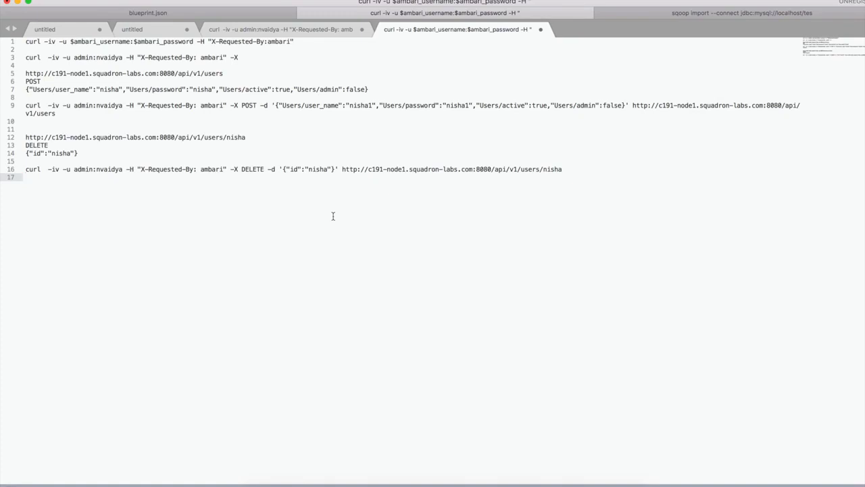
Add 1 to the username in both the JSON payload and the URL of the DELETE command.
left_click(328, 169)
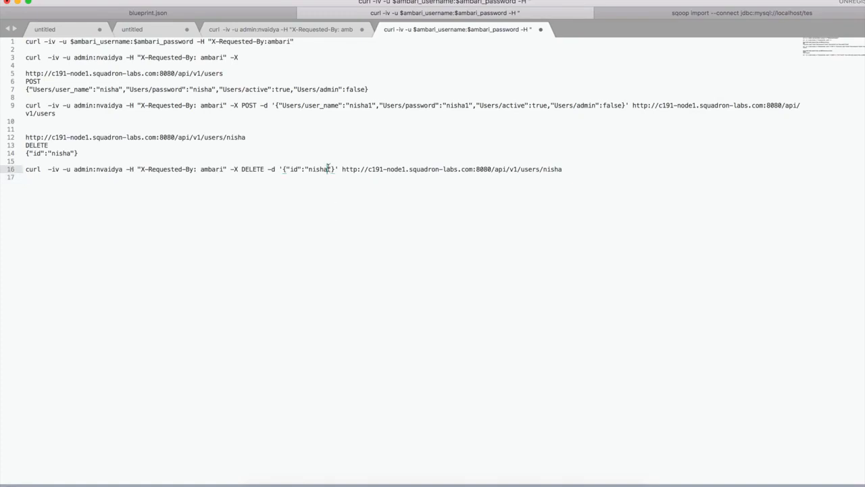
type("1")
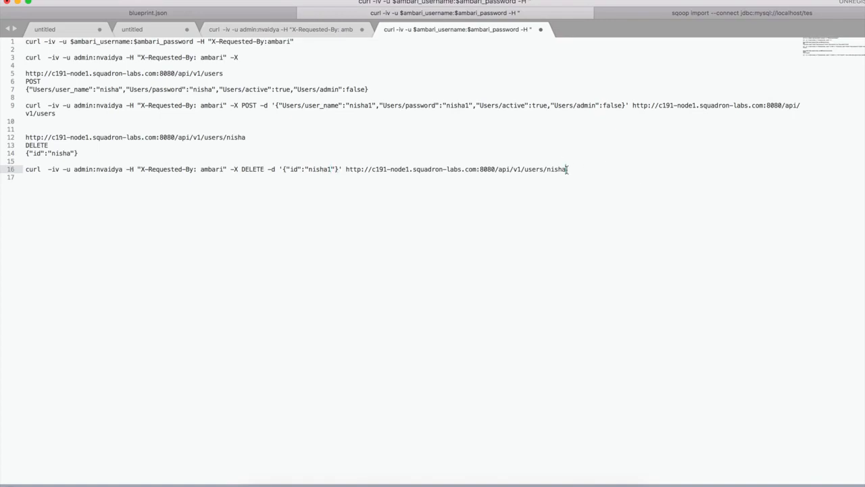
type("1")
Copy the complete DELETE curl command with its admin password, run it in a cleared iTerm screen, and check the HTTP response status.
triple_click(156, 169)
key("super+c")
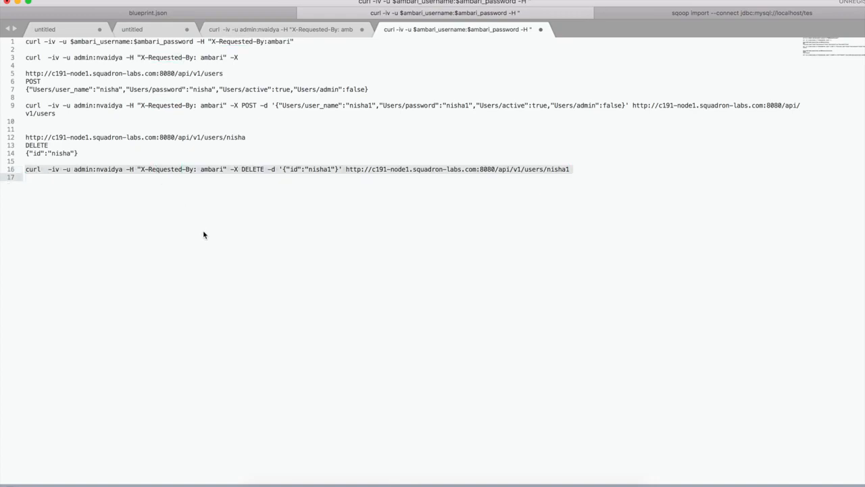
left_click(445, 427)
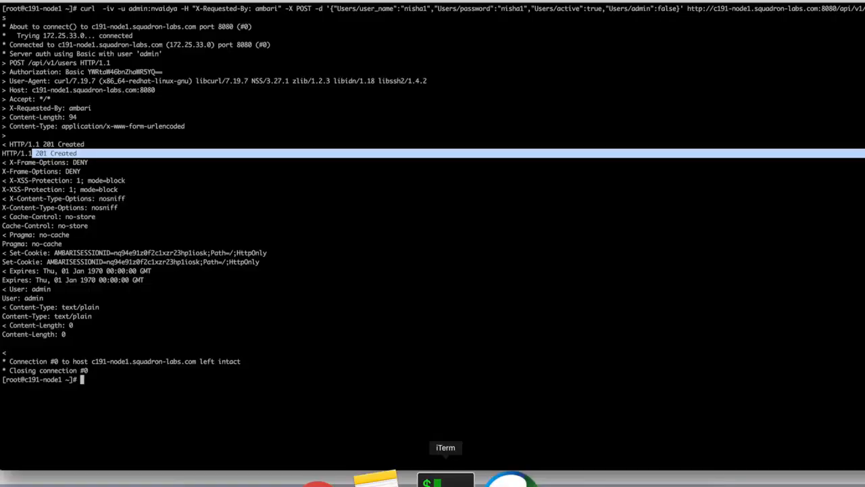
key("ctrl+l")
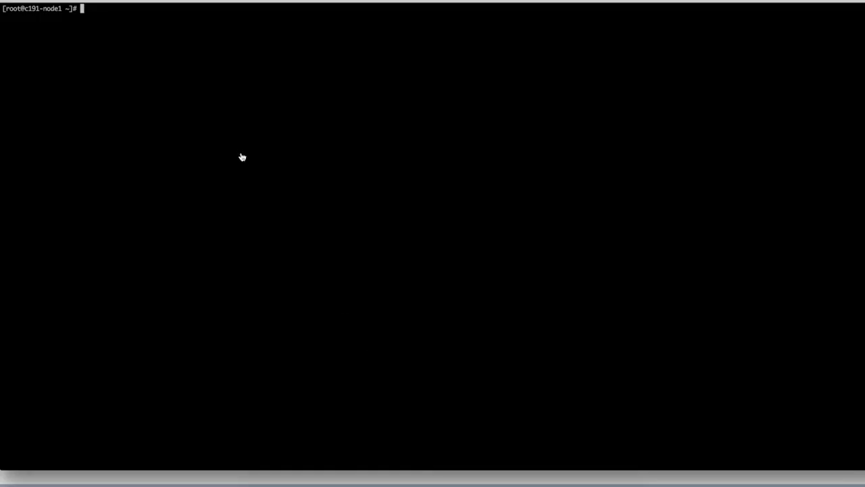
key("super+v")
key("Return")
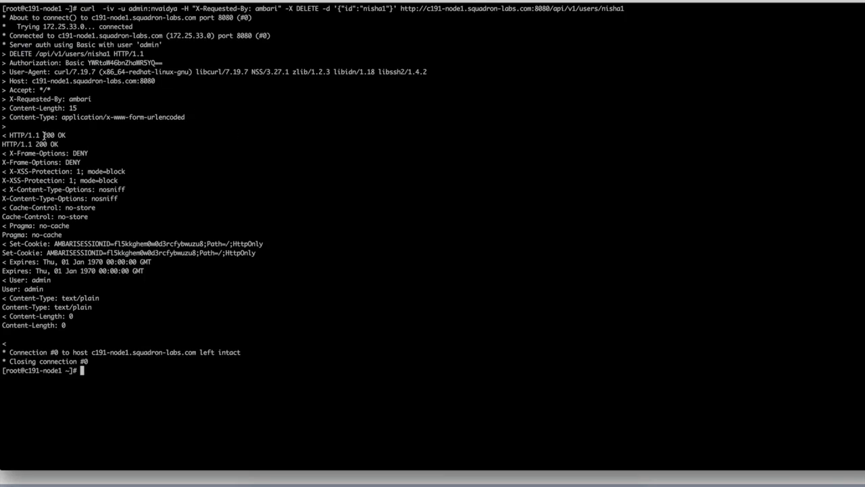
left_click_drag(44, 135, 68, 135)
Return to Chrome, reload the Ambari Users page and close Developer Tools.
left_click(364, 479)
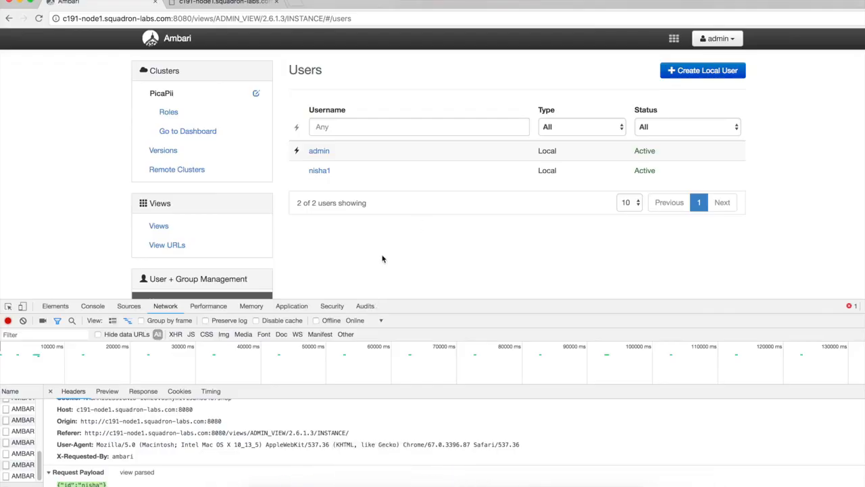
scroll(229, 449, "up", 10)
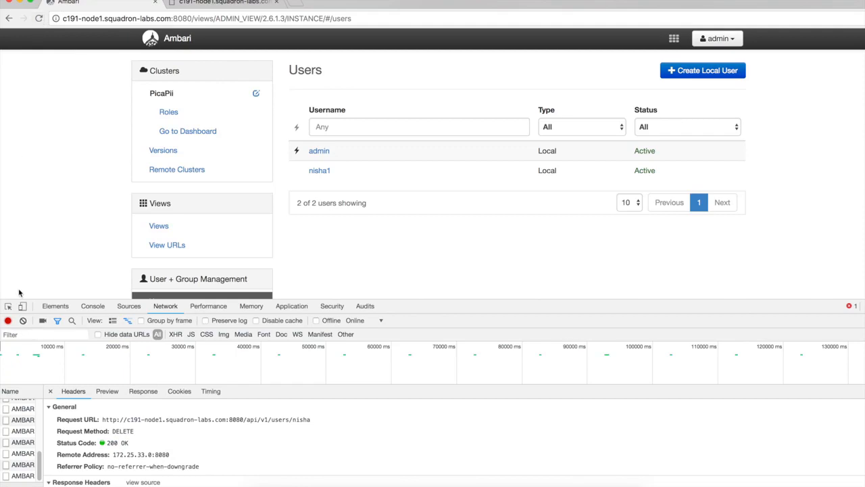
left_click(37, 18)
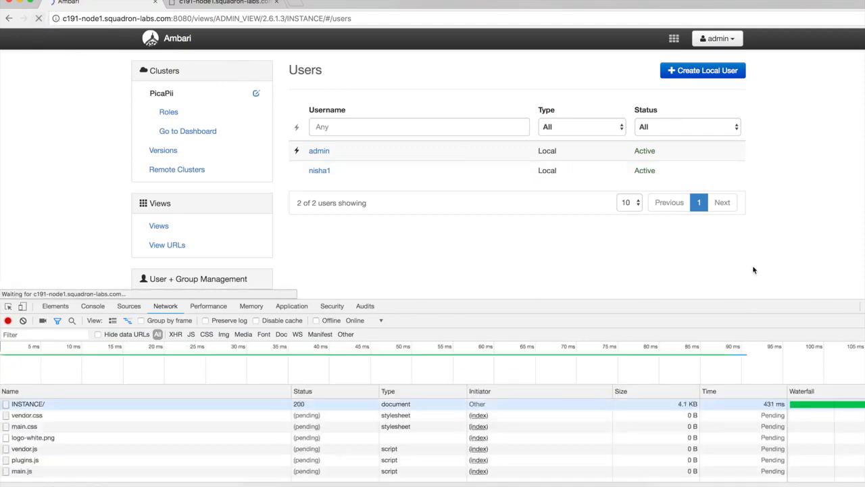
key("super+alt+i")
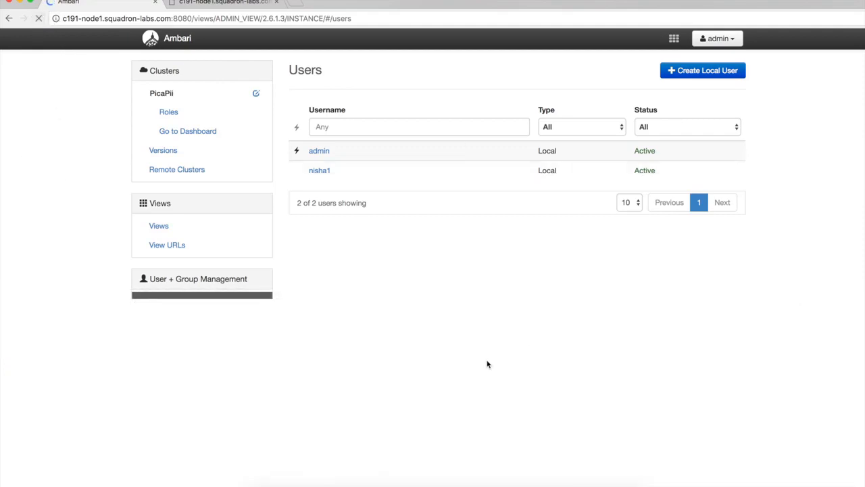